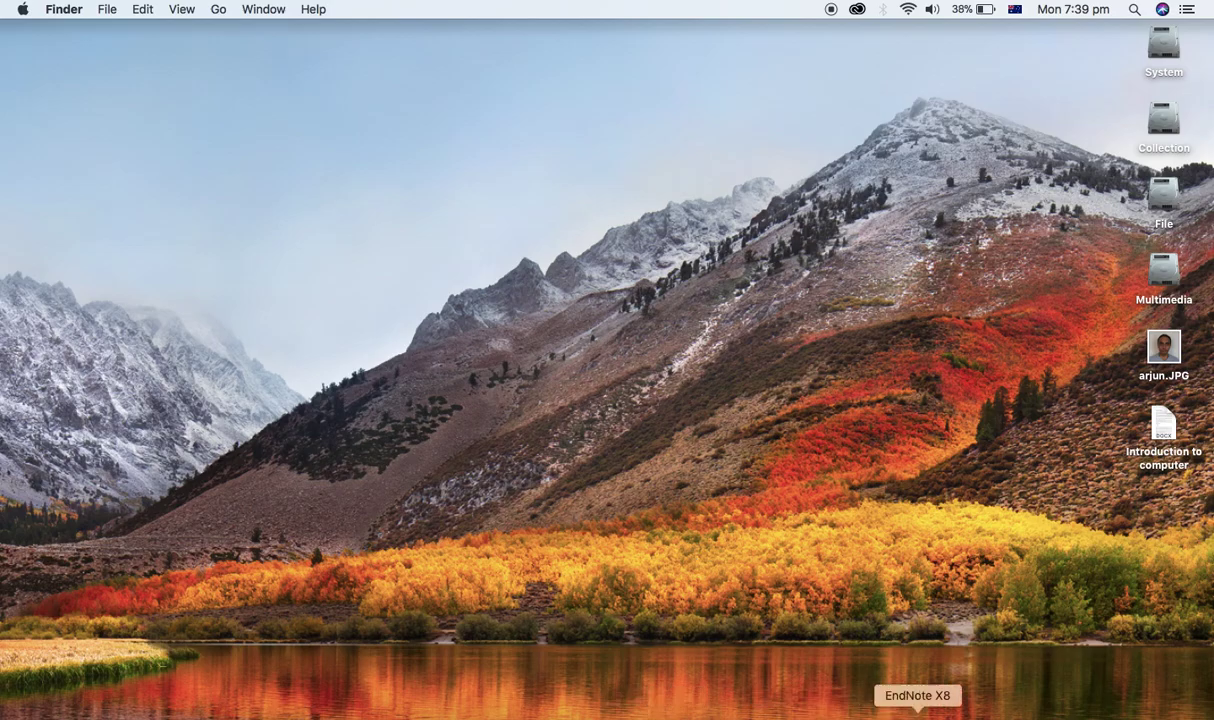
left_click(796, 714)
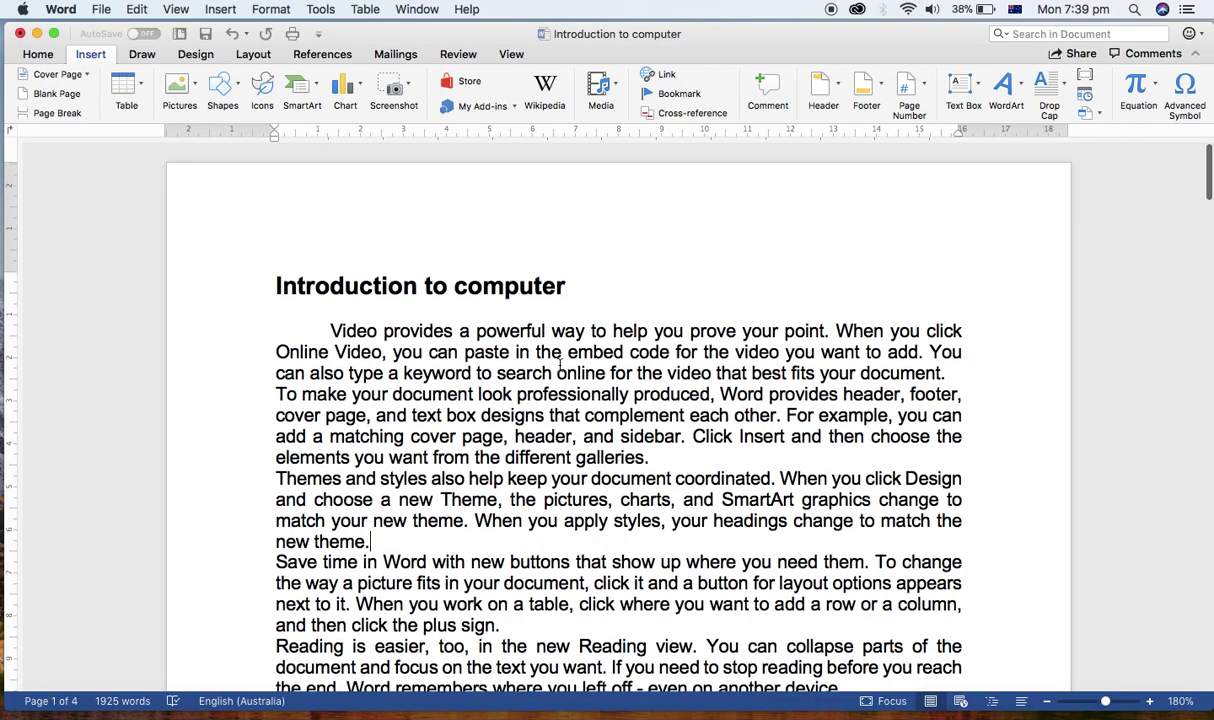
scroll(560, 365, "down", 10)
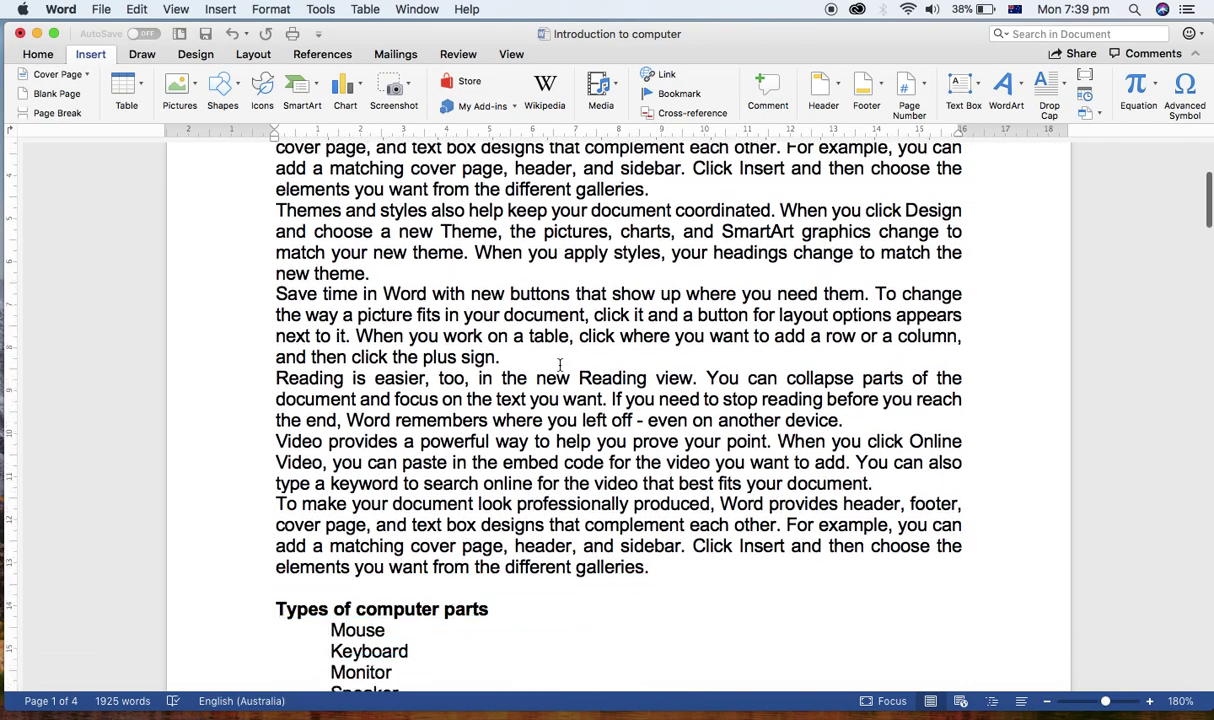
scroll(560, 365, "down", 15)
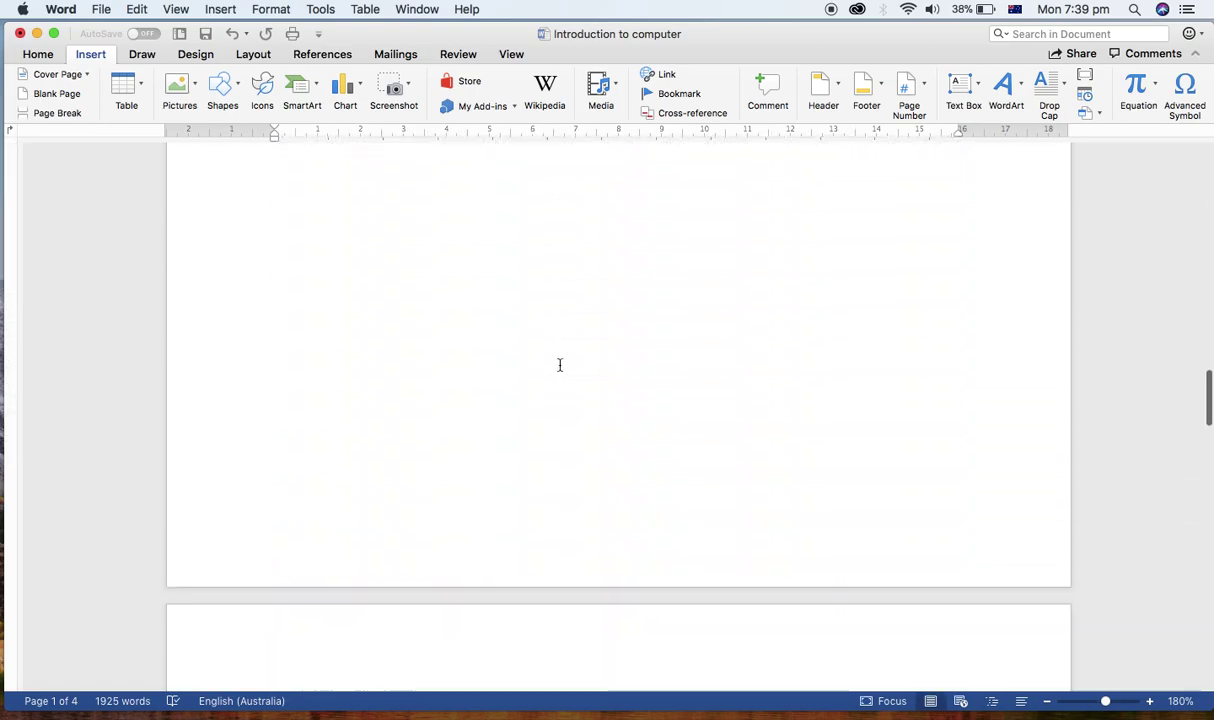
scroll(560, 365, "down", 5)
scroll(560, 365, "up", 8)
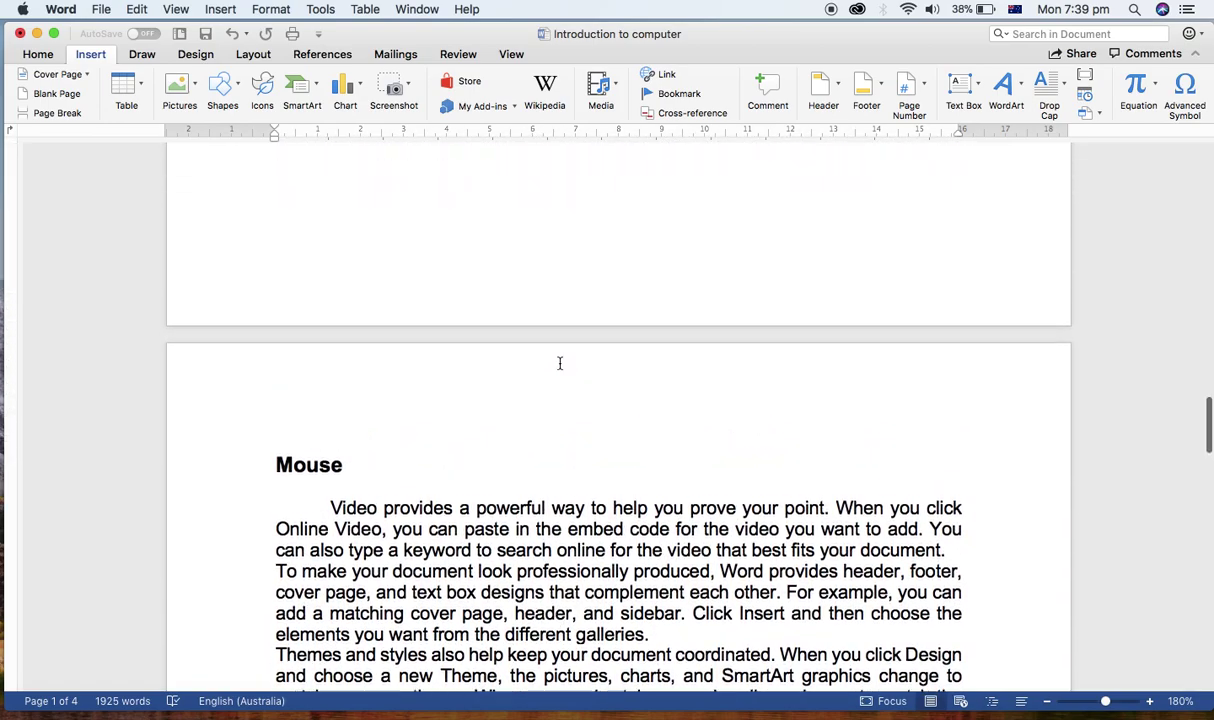
scroll(560, 363, "down", 2)
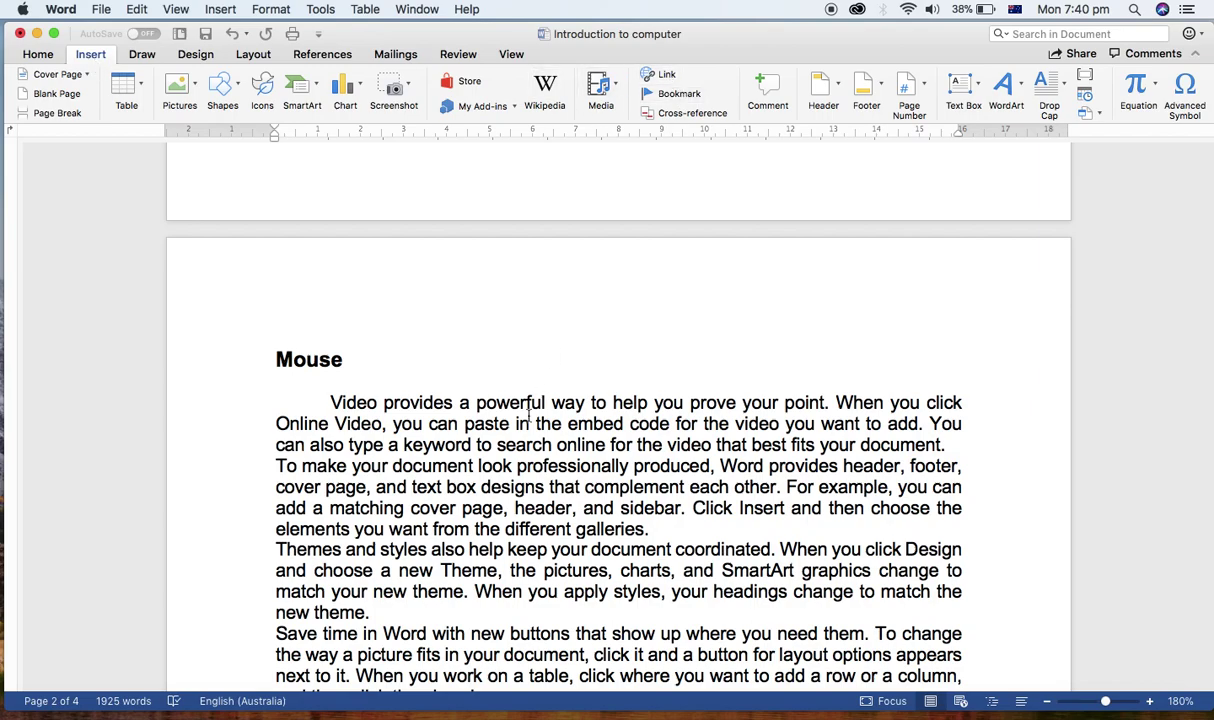
scroll(540, 470, "down", 5)
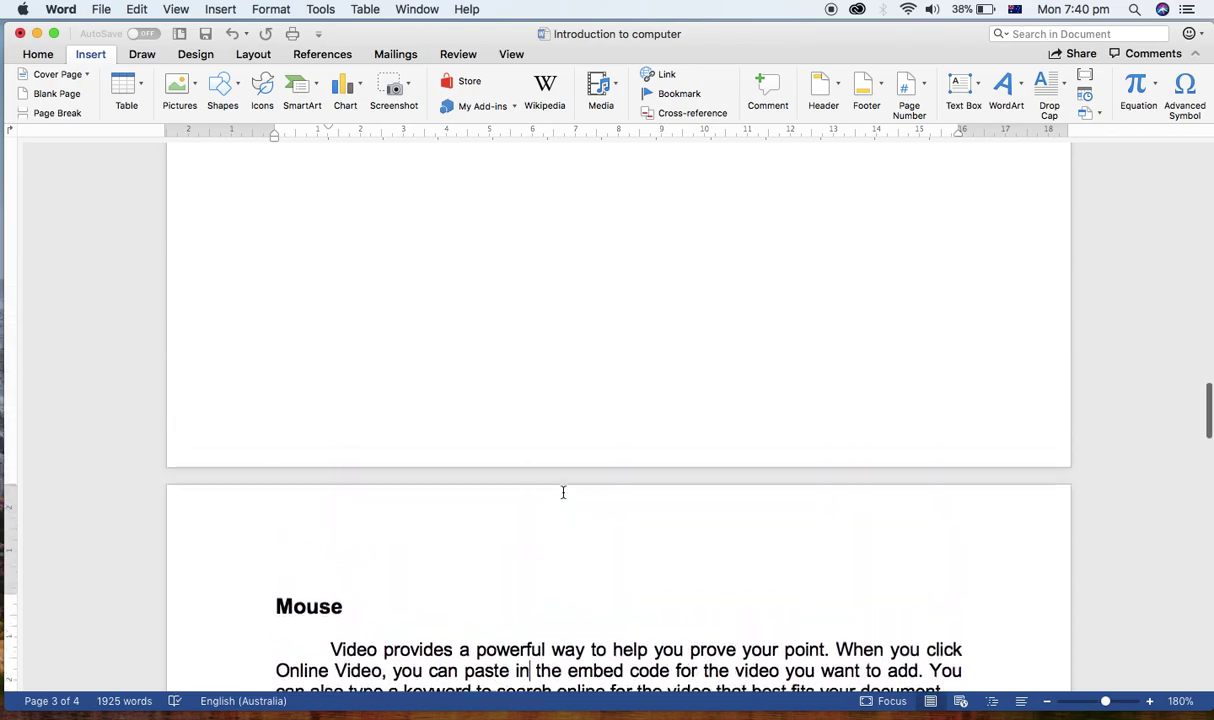
scroll(563, 490, "up", 10)
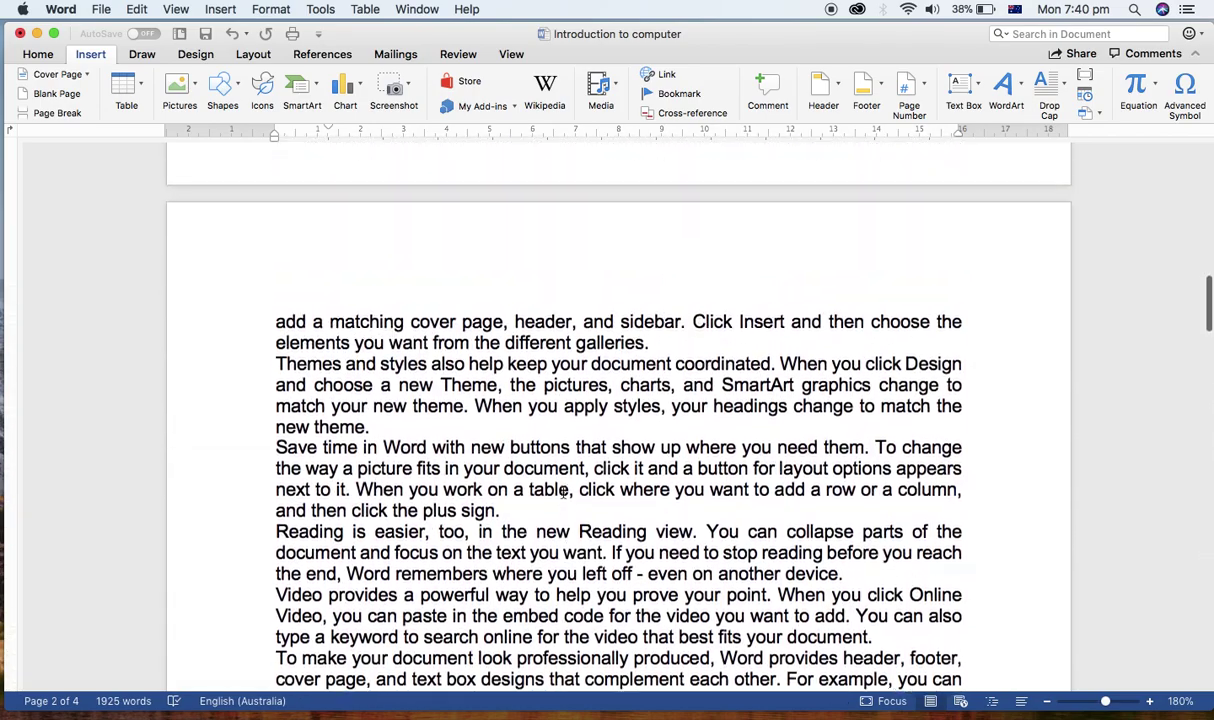
scroll(563, 490, "down", 8)
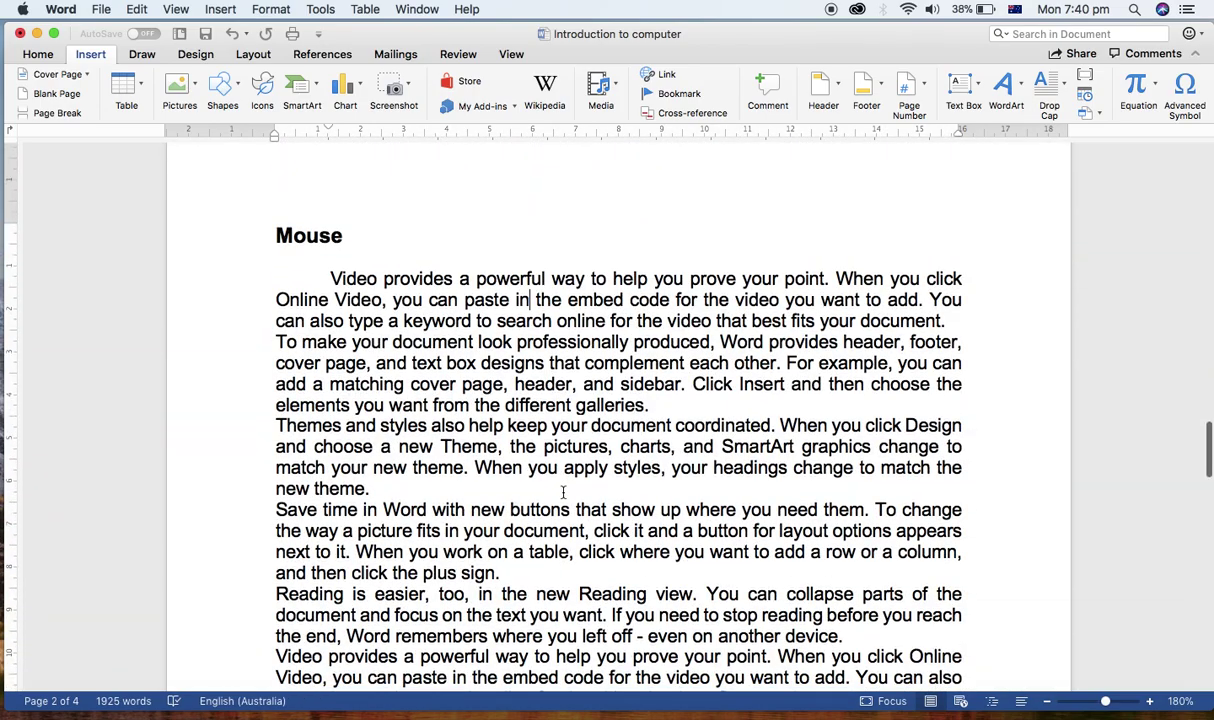
Bookmark the Mouse heading with the name mouse.
left_click_drag(345, 232, 271, 236)
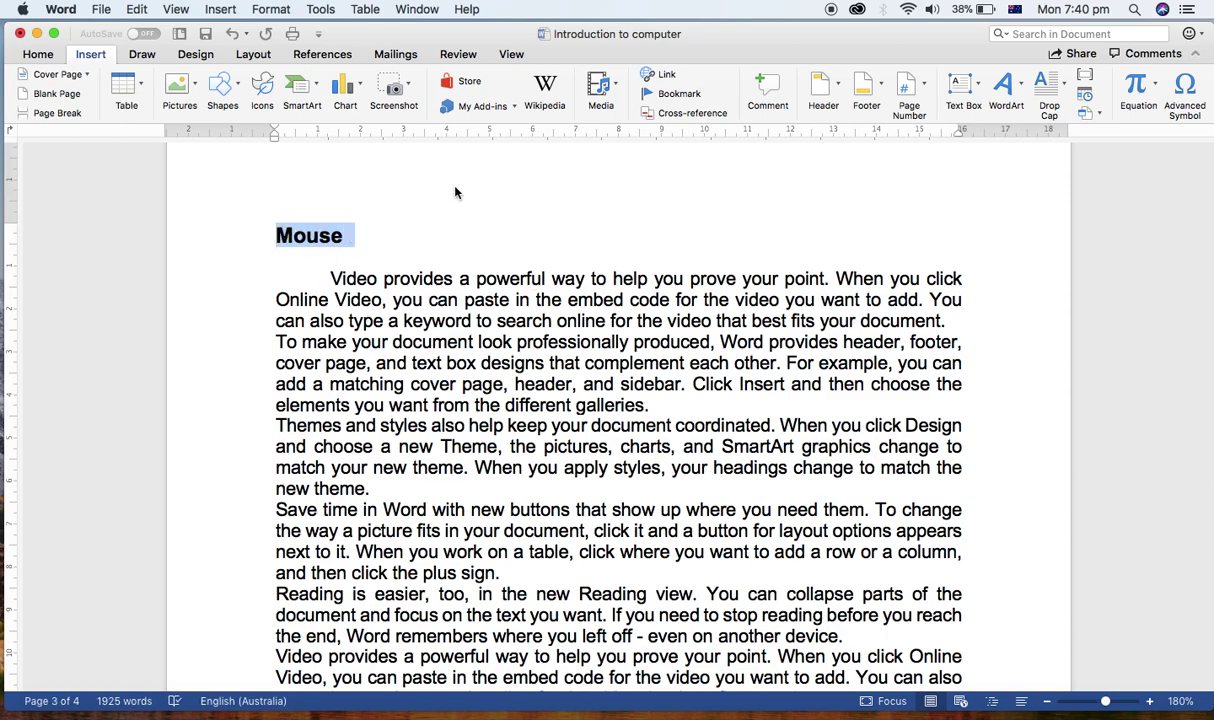
left_click(677, 94)
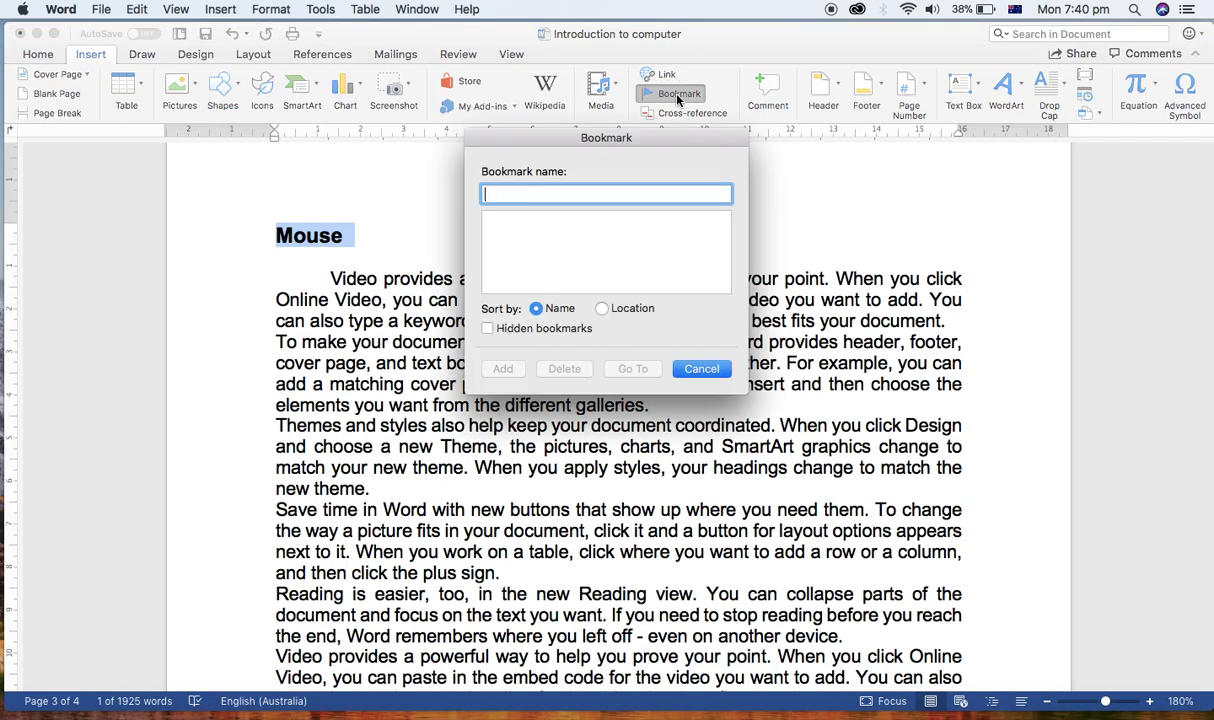
type("m")
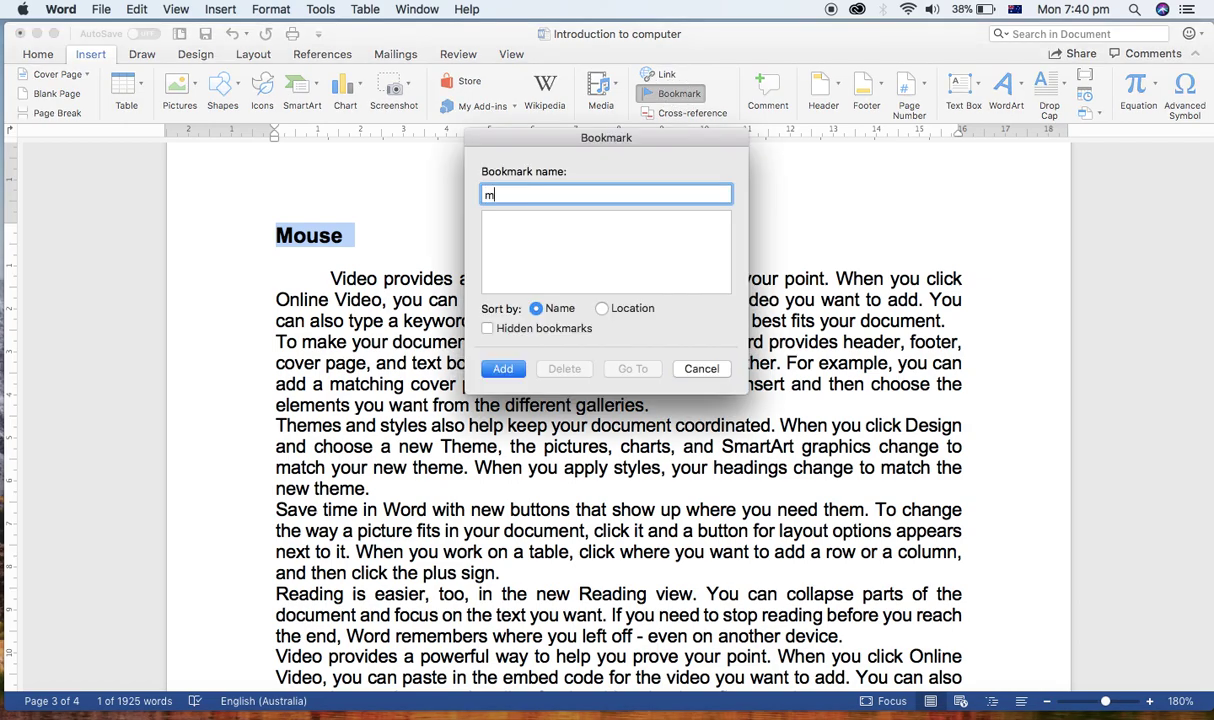
type("ou")
key("BackSpace")
type("use")
left_click(502, 369)
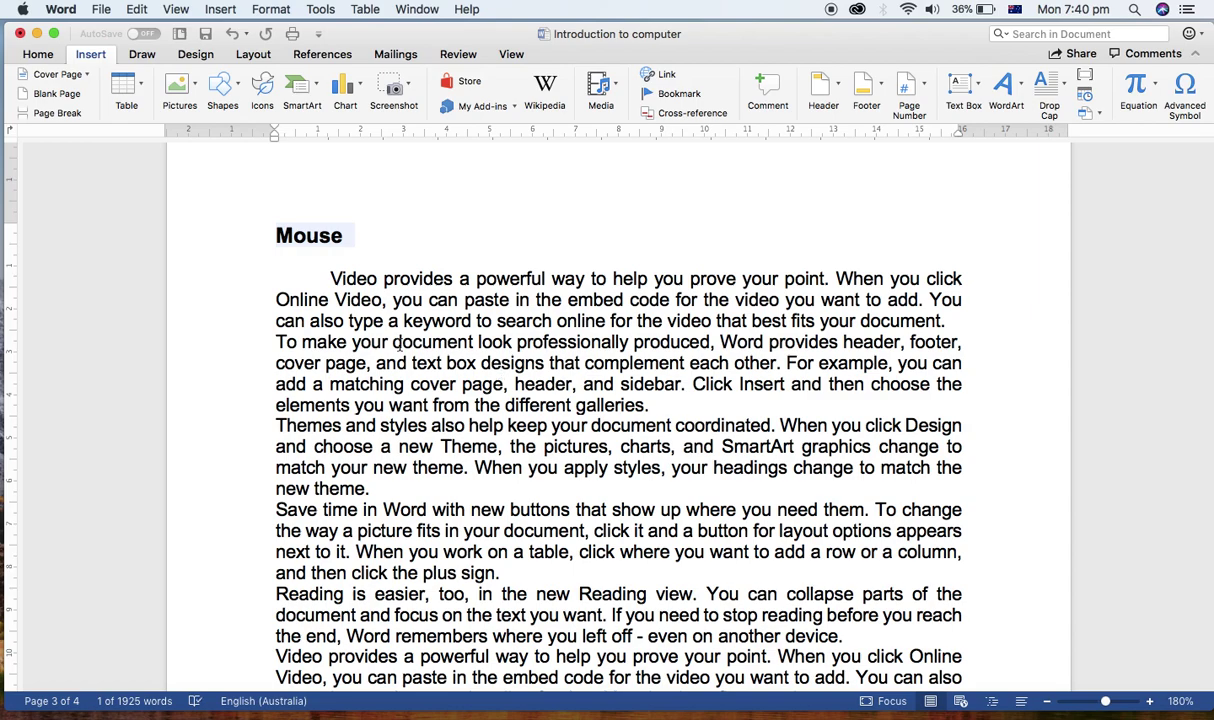
Select the Keyboard heading and enter keyboard as its bookmark name.
scroll(400, 345, "down", 5)
scroll(400, 345, "down", 10)
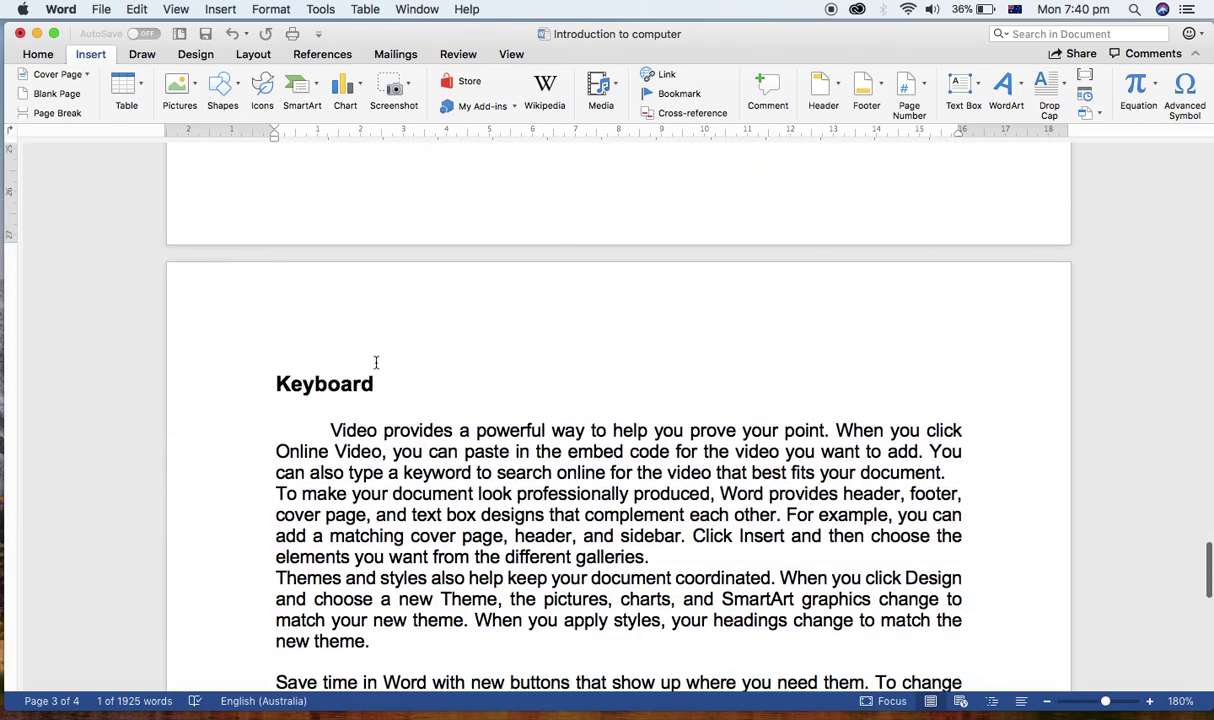
left_click_drag(376, 383, 258, 380)
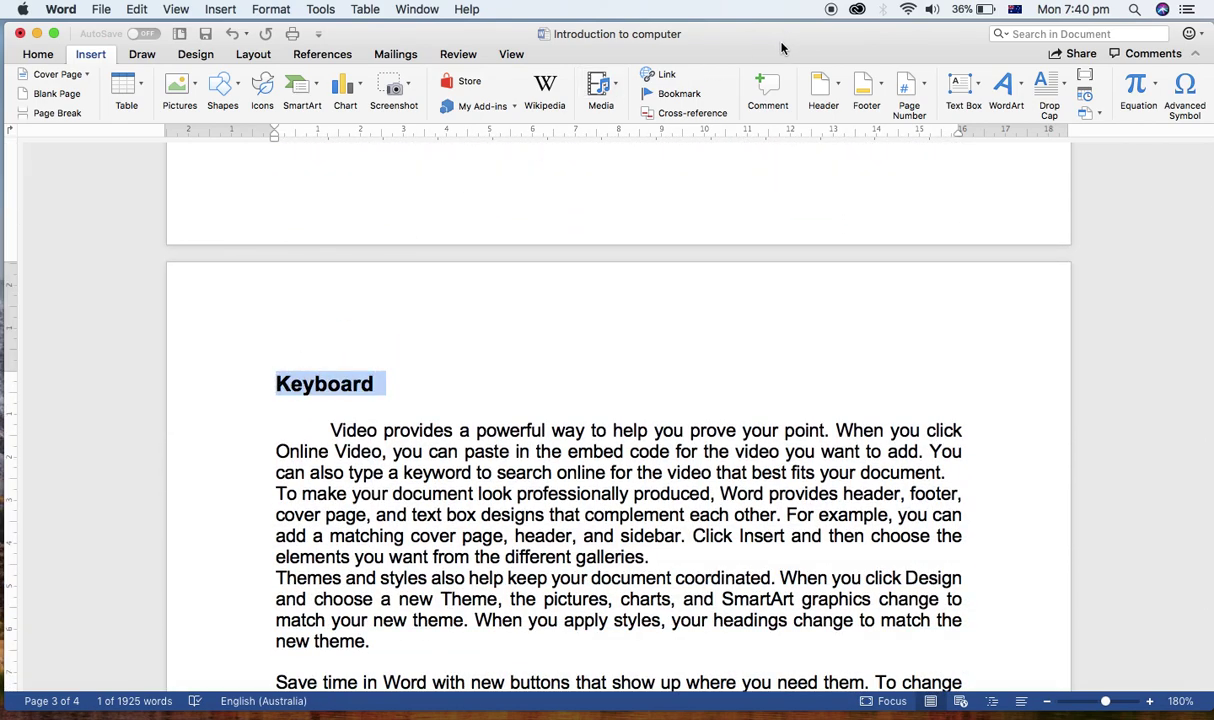
left_click(680, 94)
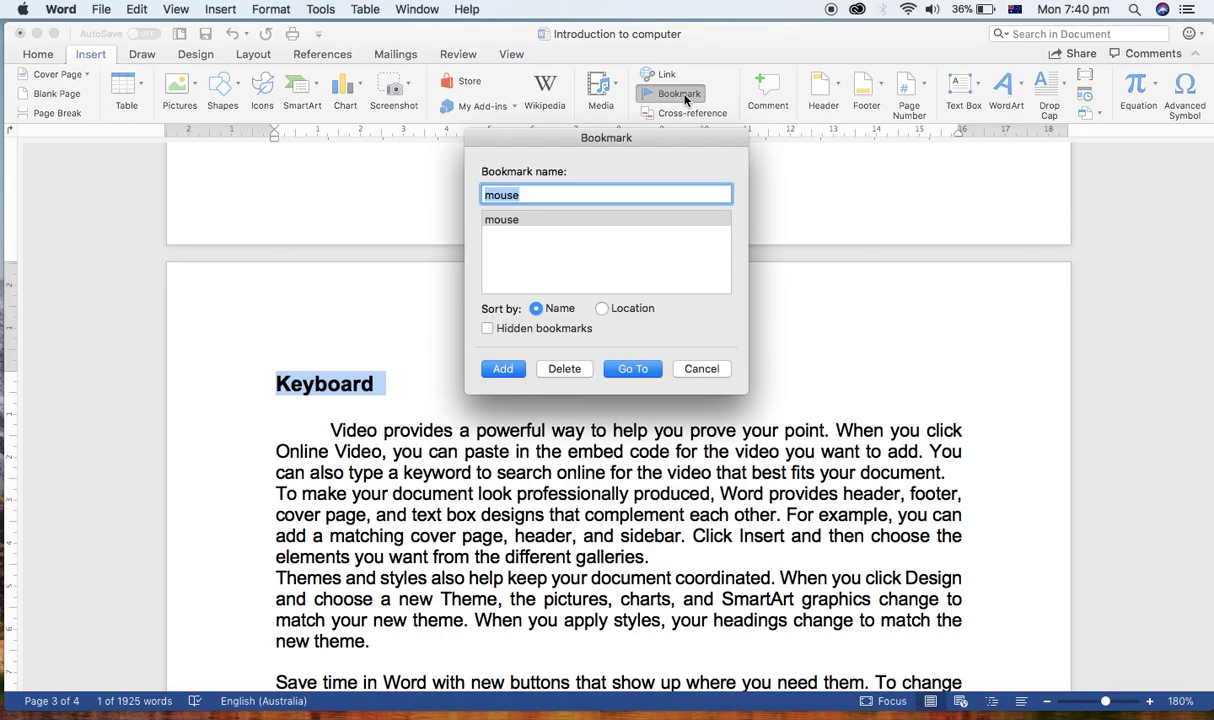
type("keyb")
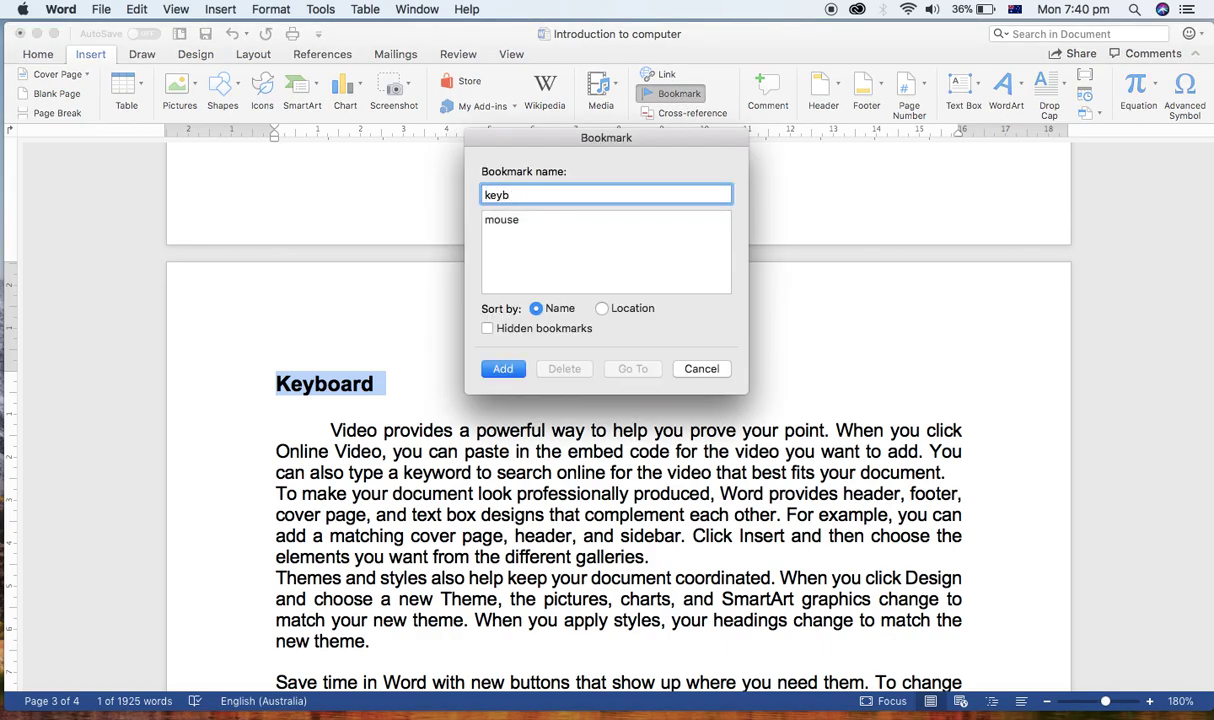
type("oard")
left_click(505, 368)
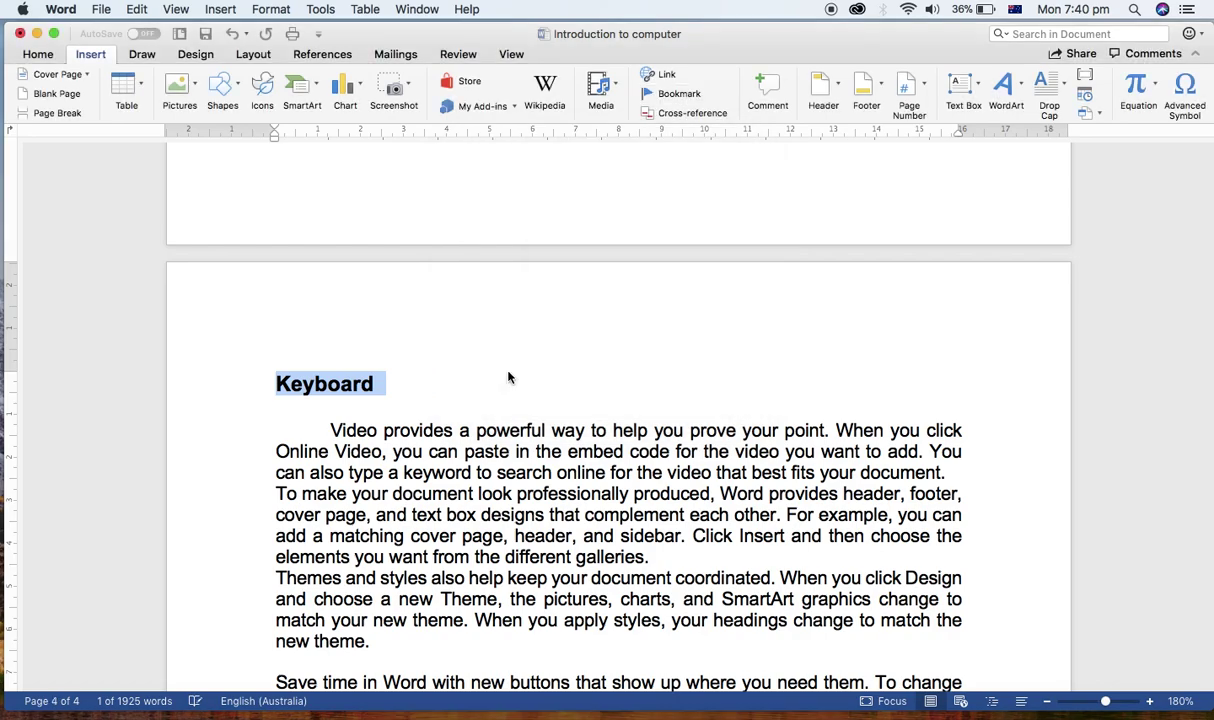
scroll(508, 377, "up", 15)
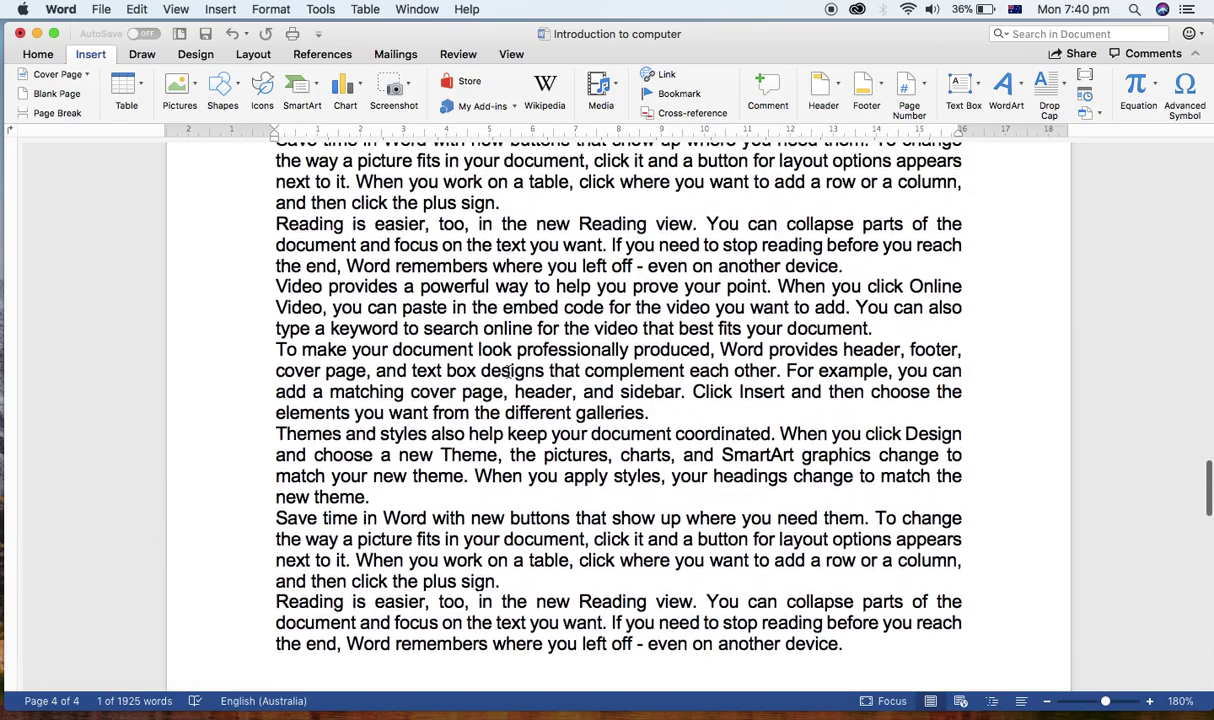
scroll(508, 372, "up", 2)
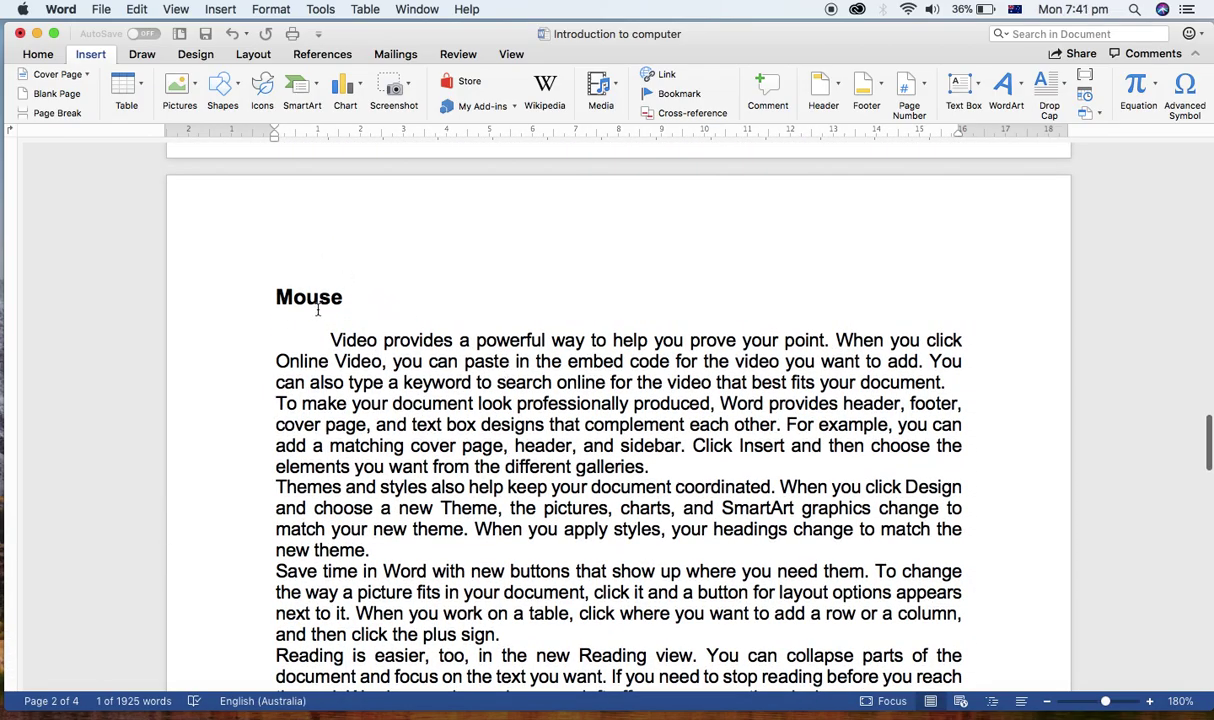
scroll(305, 292, "down", 5)
scroll(317, 311, "down", 15)
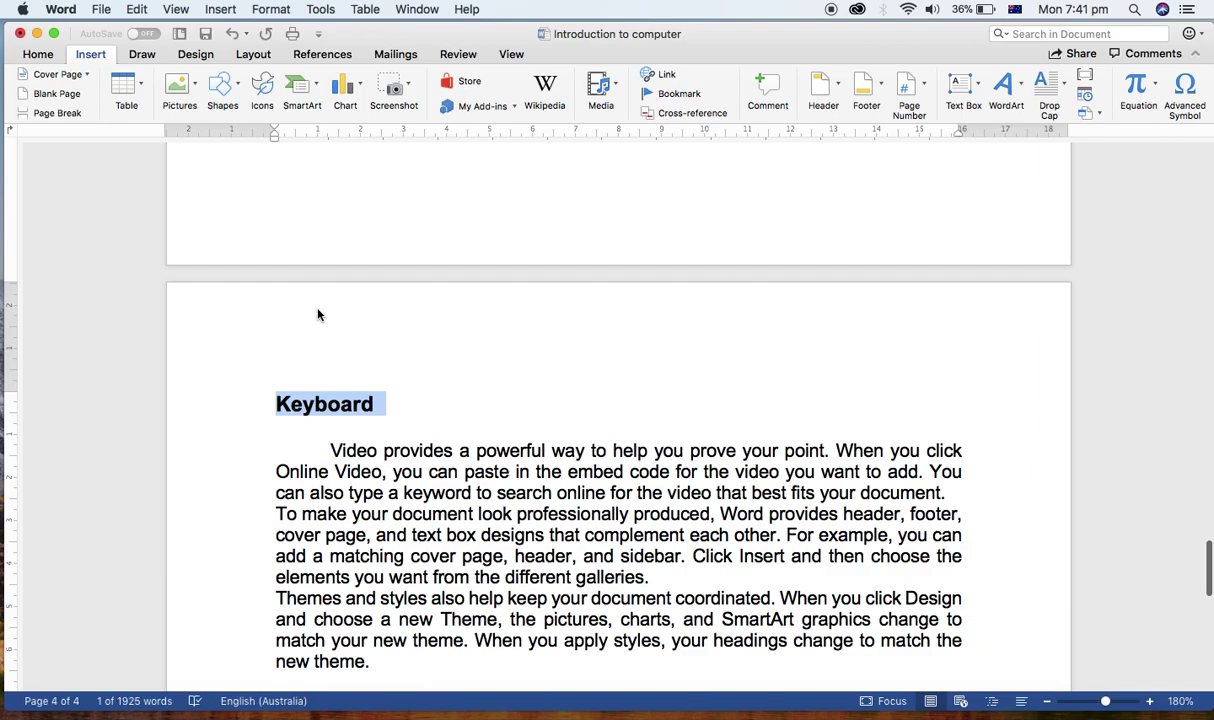
scroll(317, 311, "up", 10)
scroll(319, 309, "down", 15)
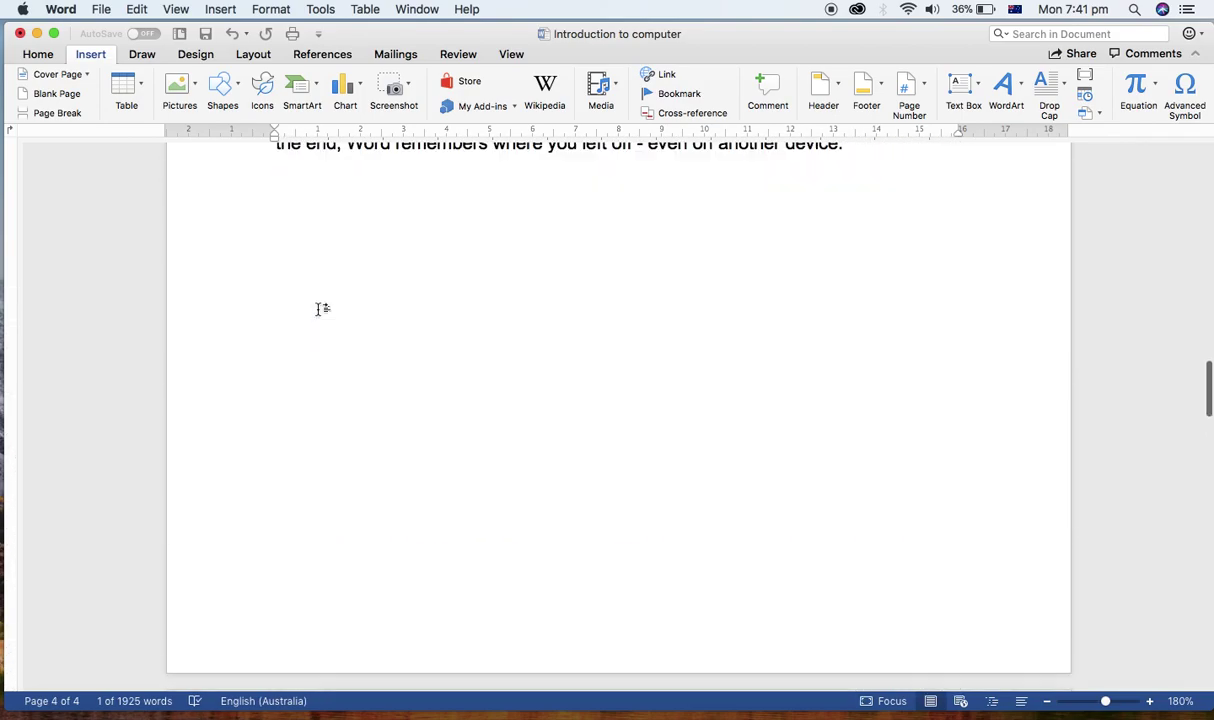
scroll(318, 310, "up", 5)
scroll(318, 310, "up", 20)
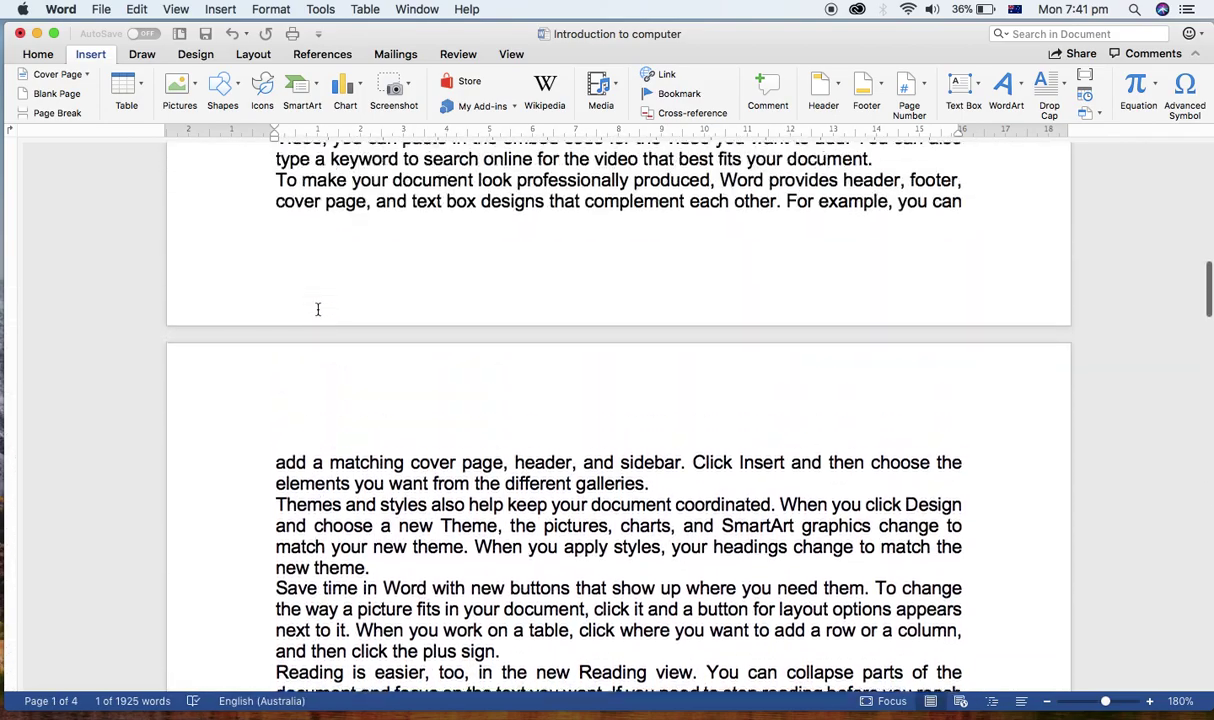
scroll(318, 311, "up", 5)
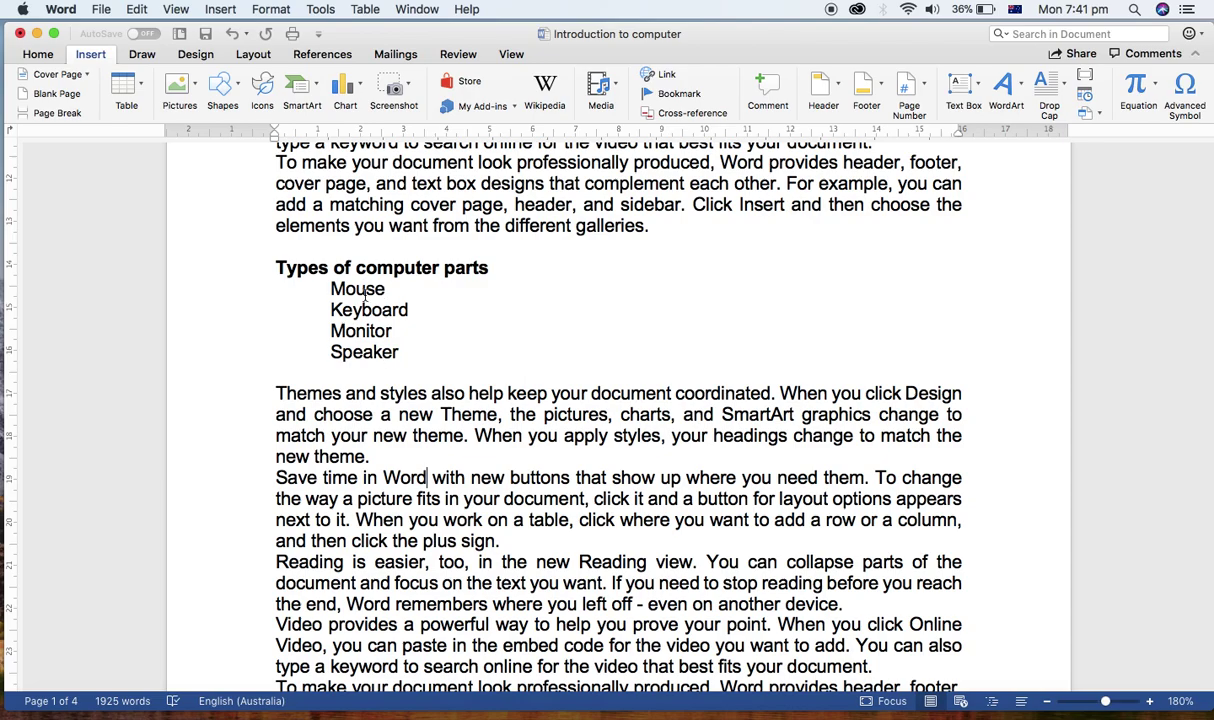
left_click(363, 290)
scroll(409, 549, "down", 10)
scroll(409, 549, "down", 2)
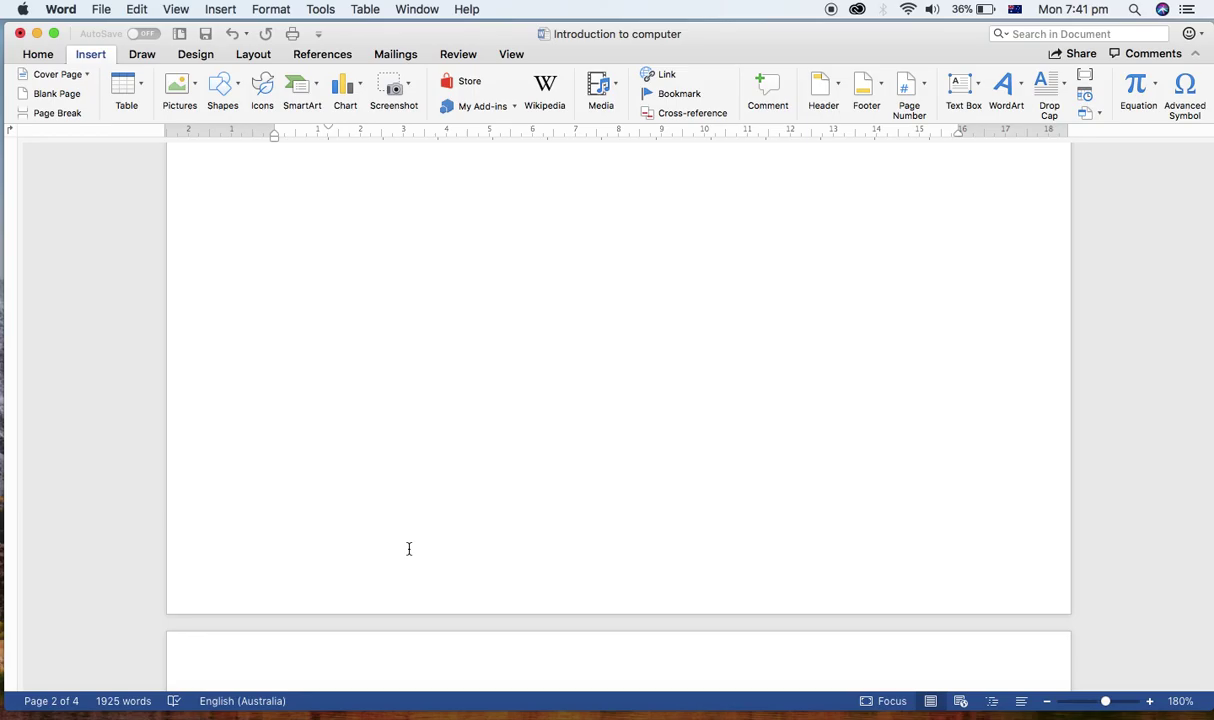
scroll(409, 549, "up", 20)
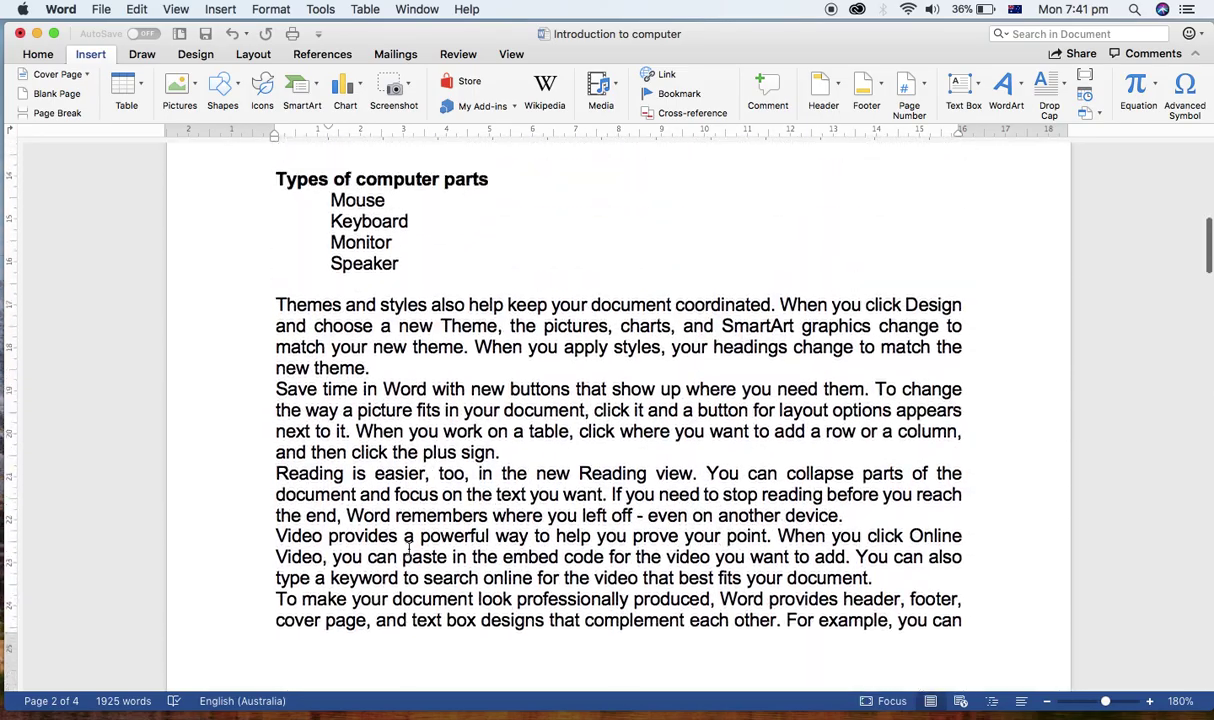
scroll(409, 549, "up", 6)
Hyperlink the Mouse list item to the mouse bookmark in this document.
left_click(385, 497)
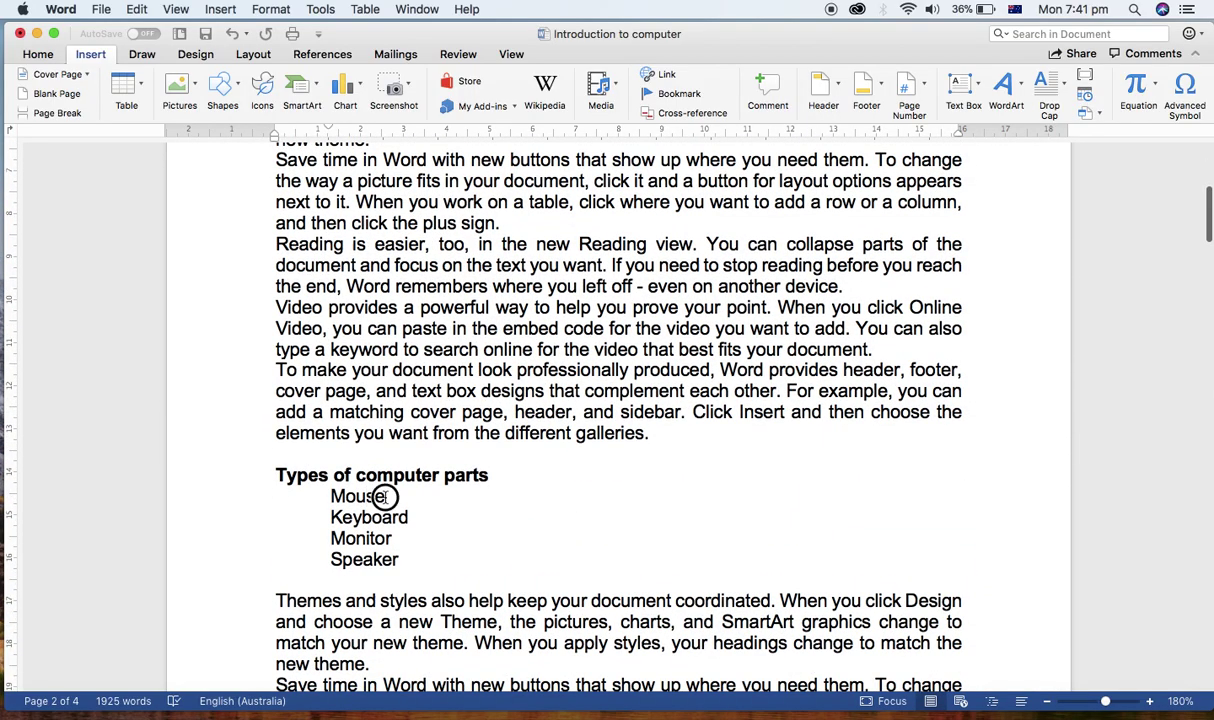
left_click_drag(385, 497, 332, 497)
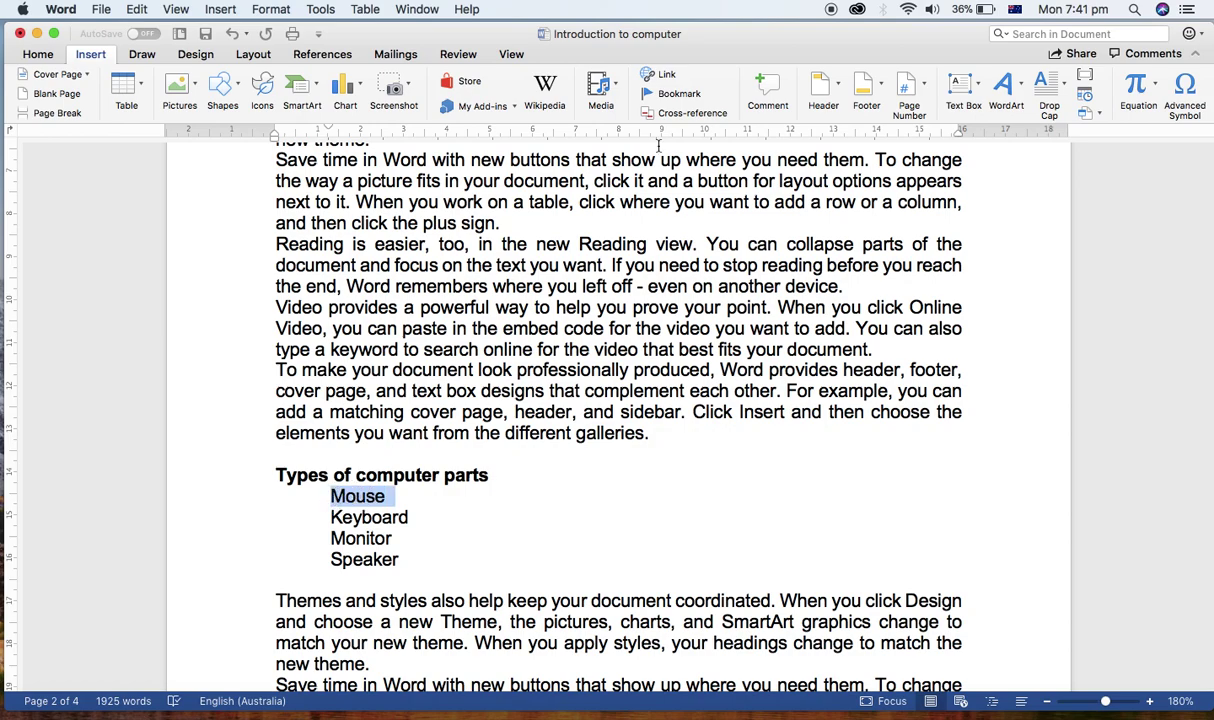
left_click(666, 76)
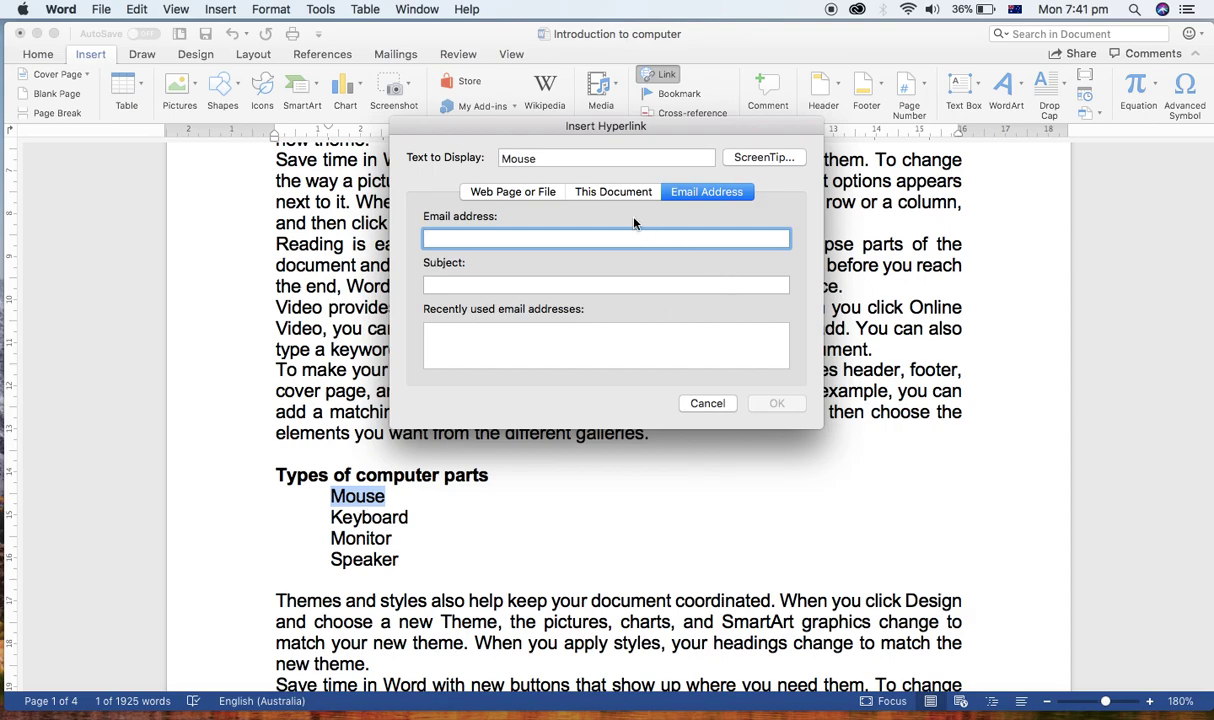
left_click(611, 192)
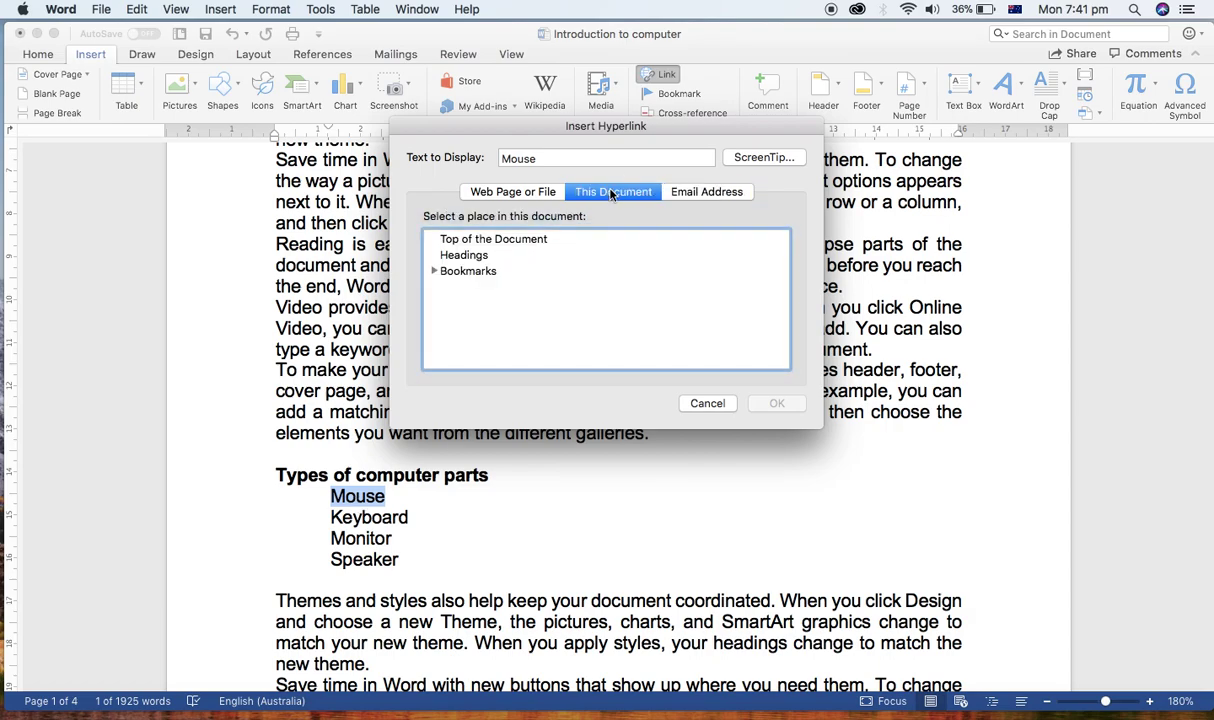
left_click(435, 271)
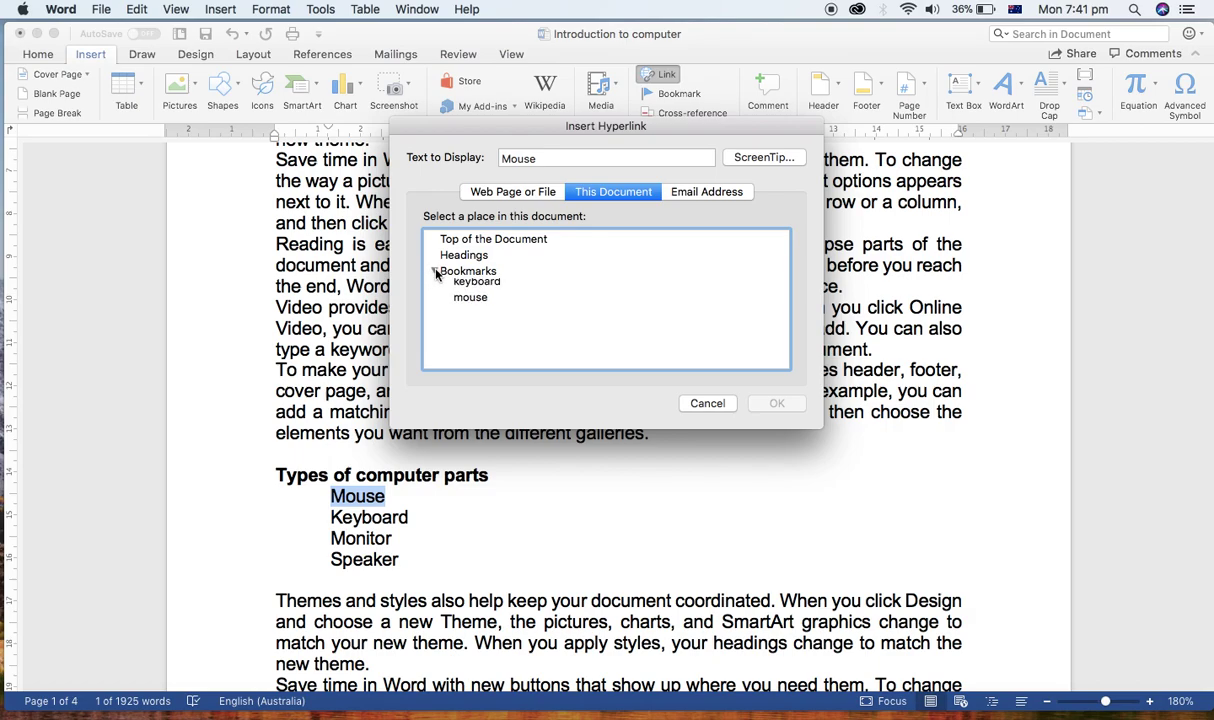
left_click(476, 306)
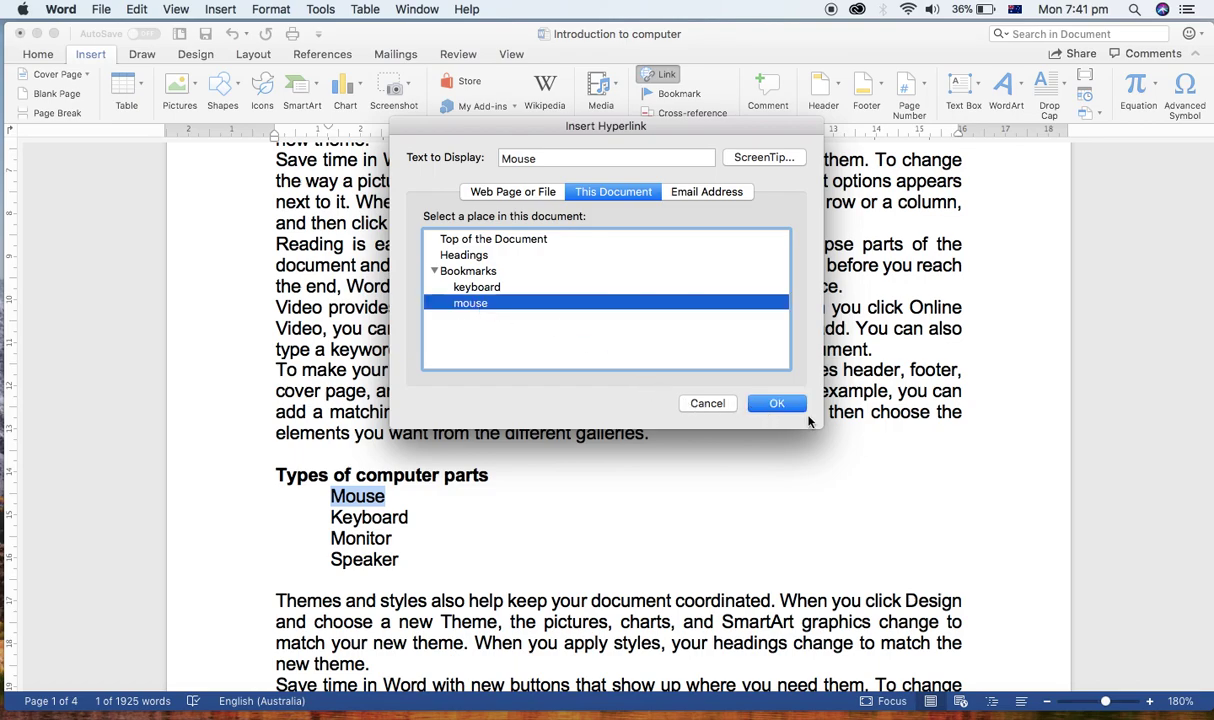
left_click(777, 403)
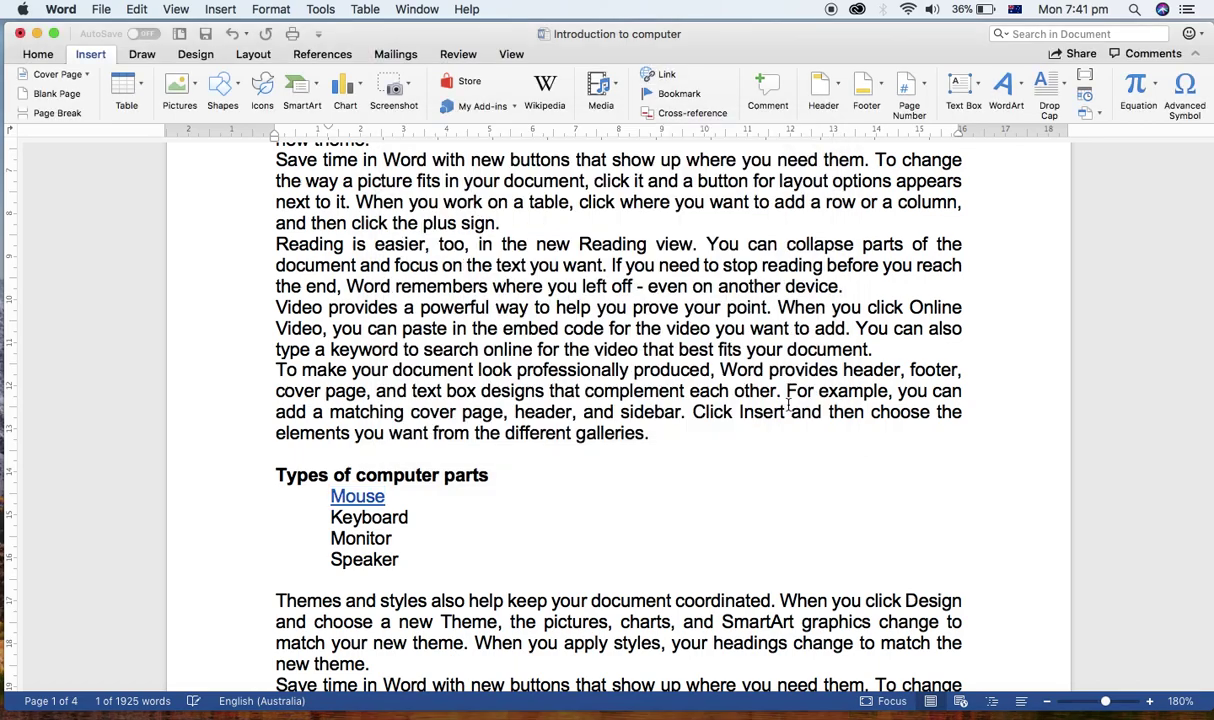
Hyperlink the Keyboard list item to the keyboard bookmark.
left_click(407, 517)
left_click_drag(407, 517, 314, 513)
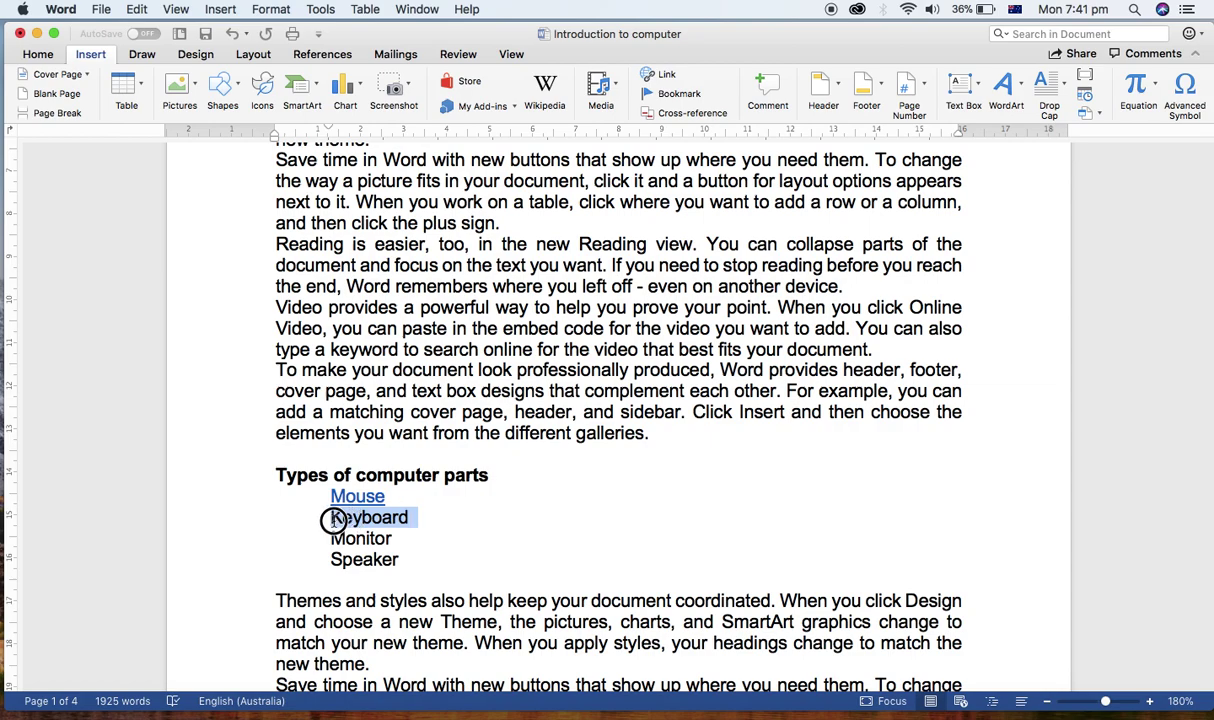
left_click(668, 77)
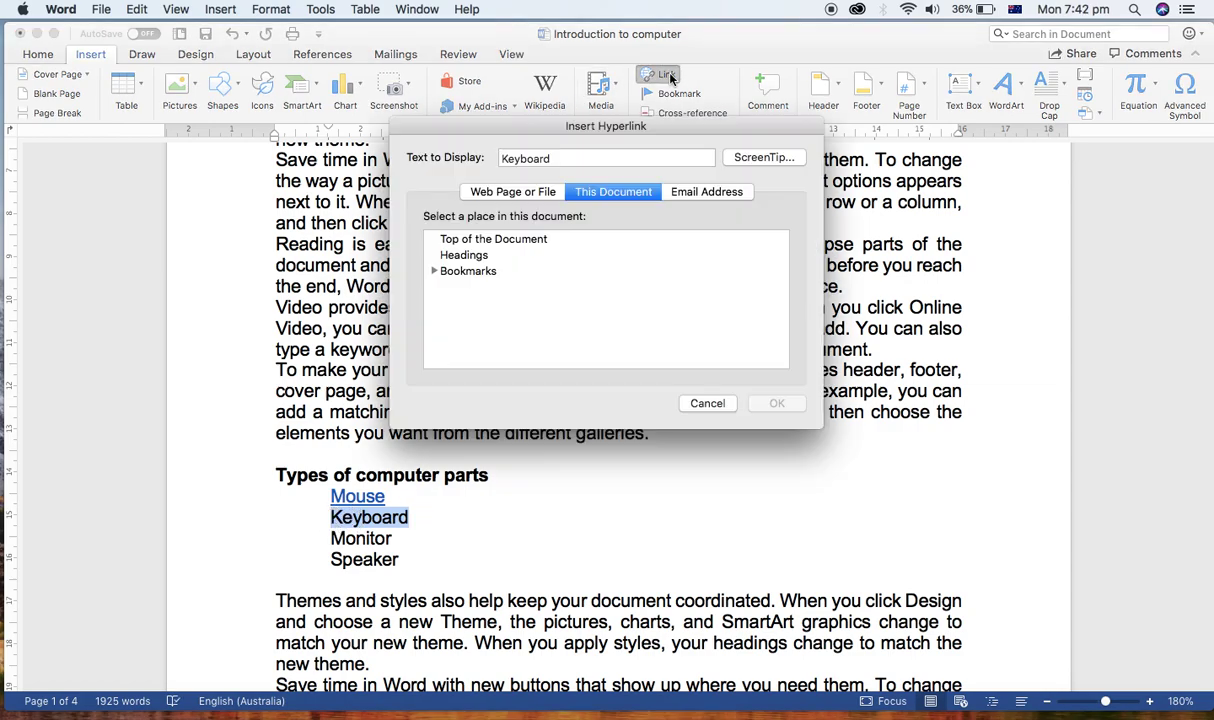
left_click(435, 272)
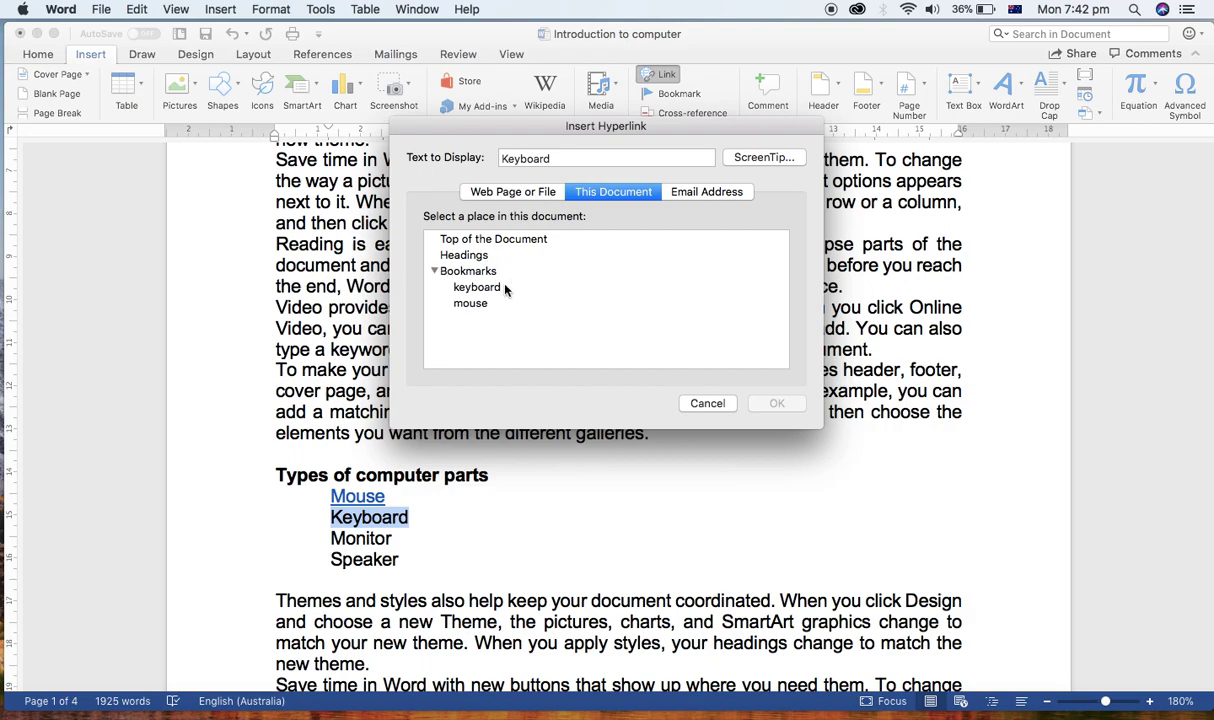
left_click(476, 289)
left_click(777, 403)
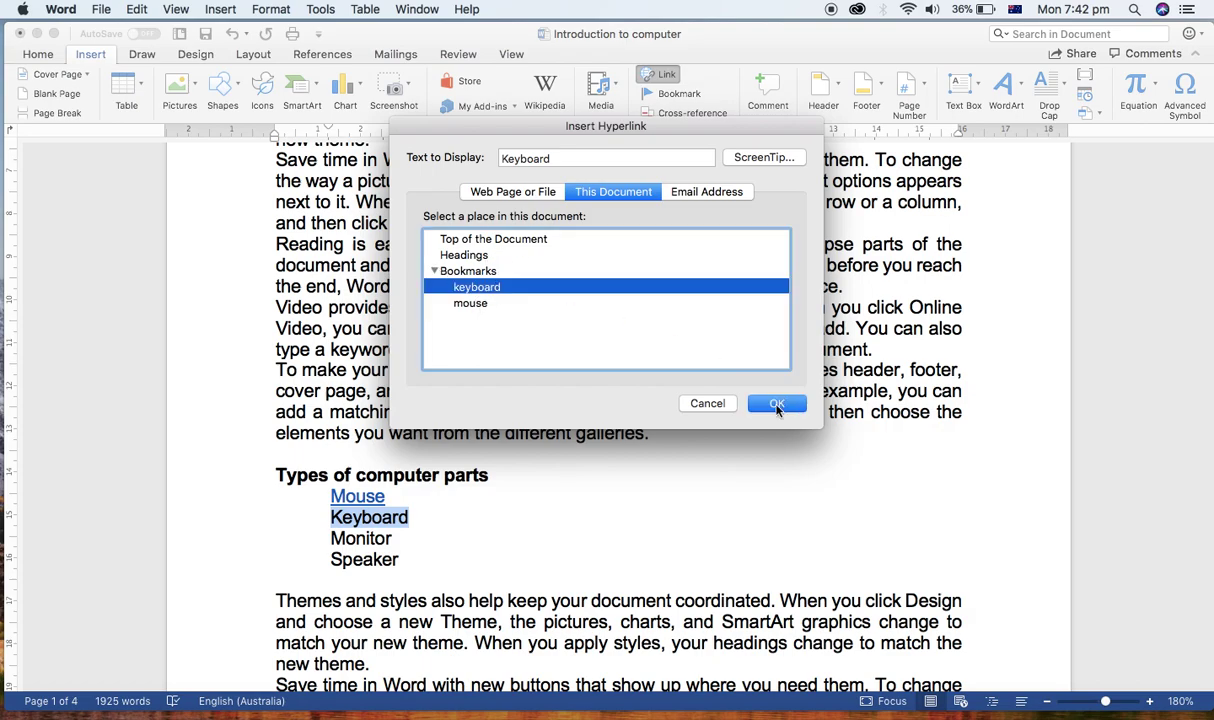
left_click(400, 579)
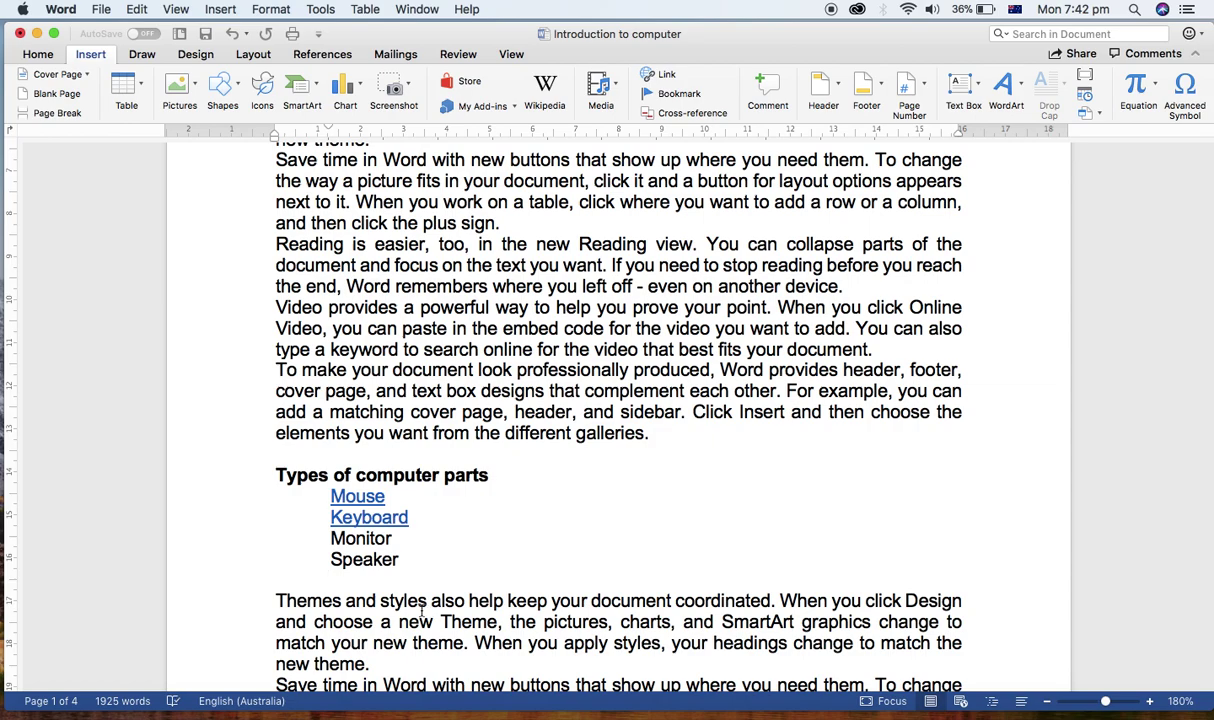
Follow the Mouse link to confirm it jumps to the Mouse heading.
scroll(395, 579, "down", 3)
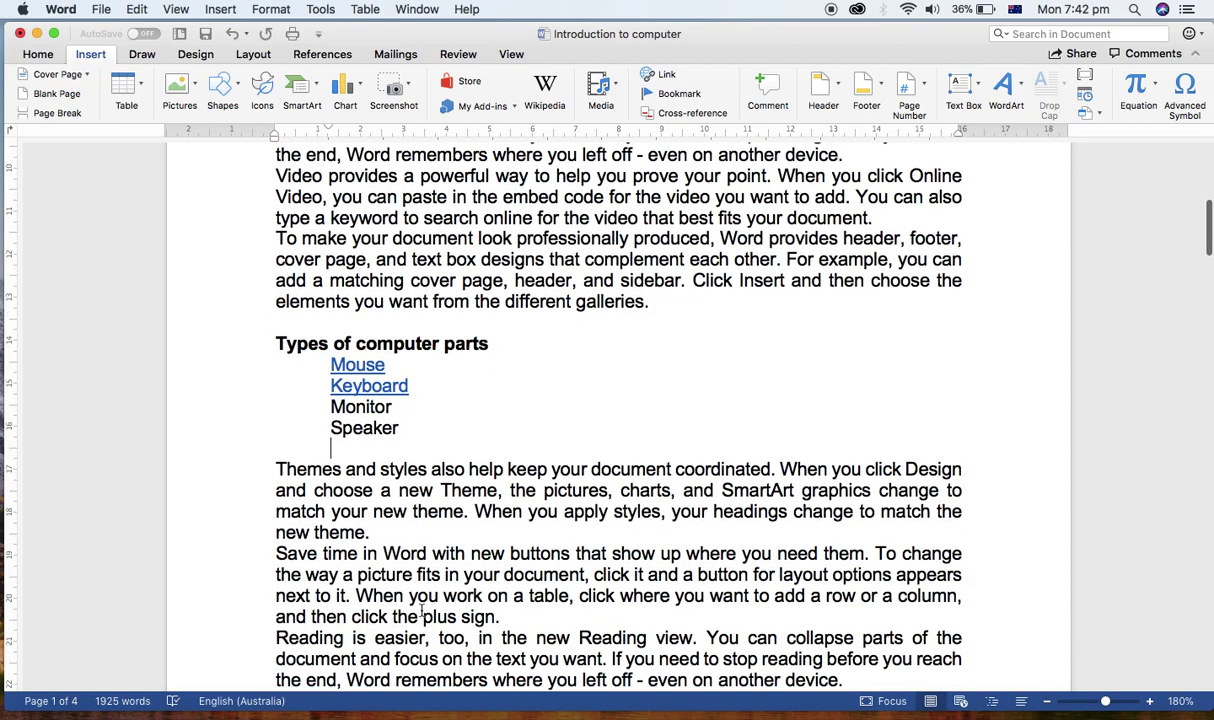
left_click(362, 366)
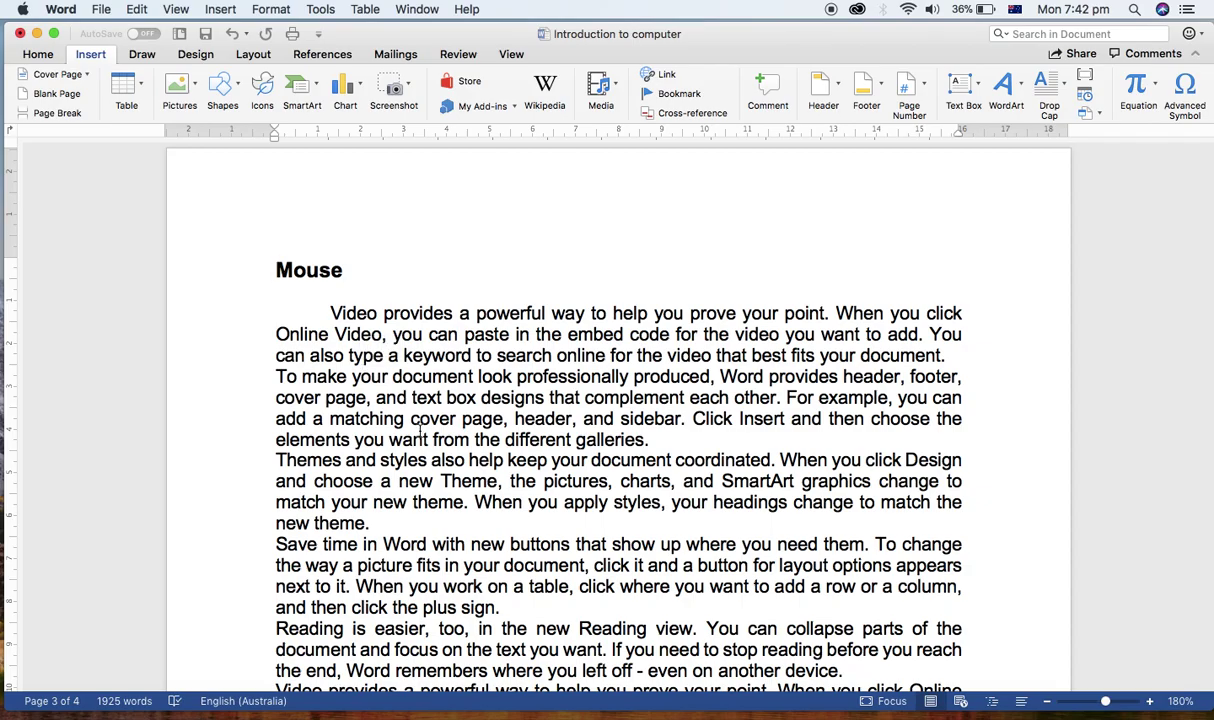
scroll(420, 432, "down", 3)
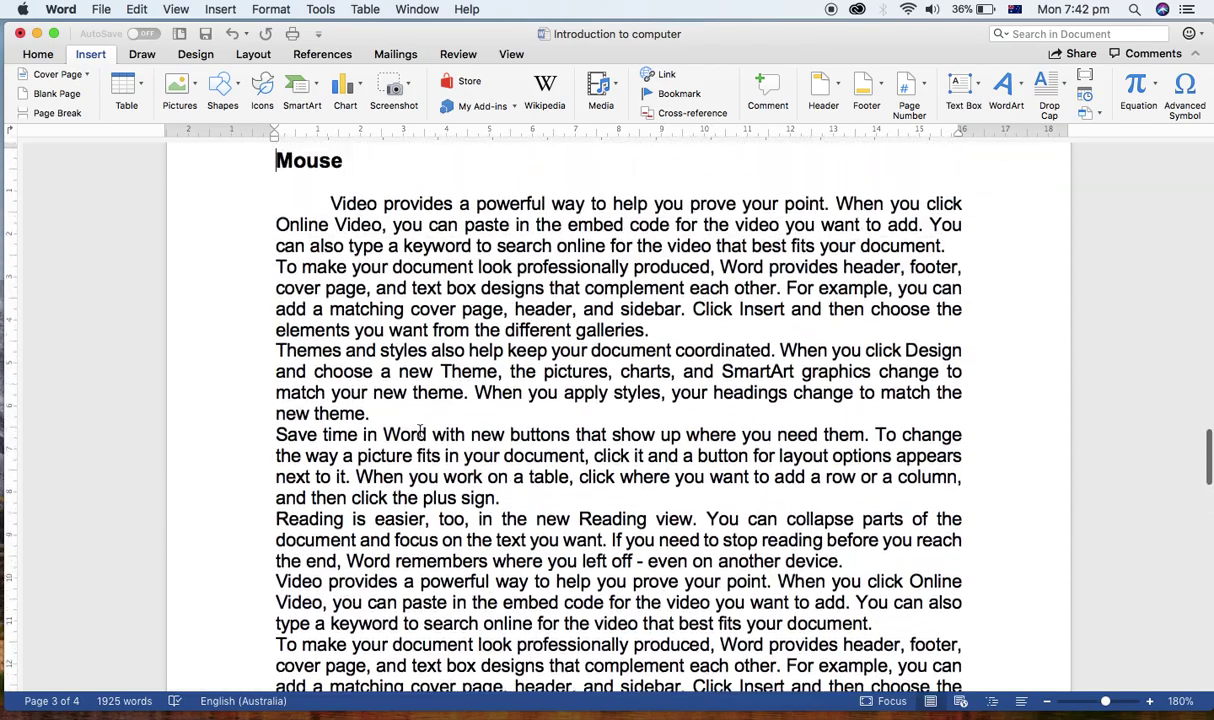
scroll(420, 430, "up", 3)
scroll(420, 431, "down", 6)
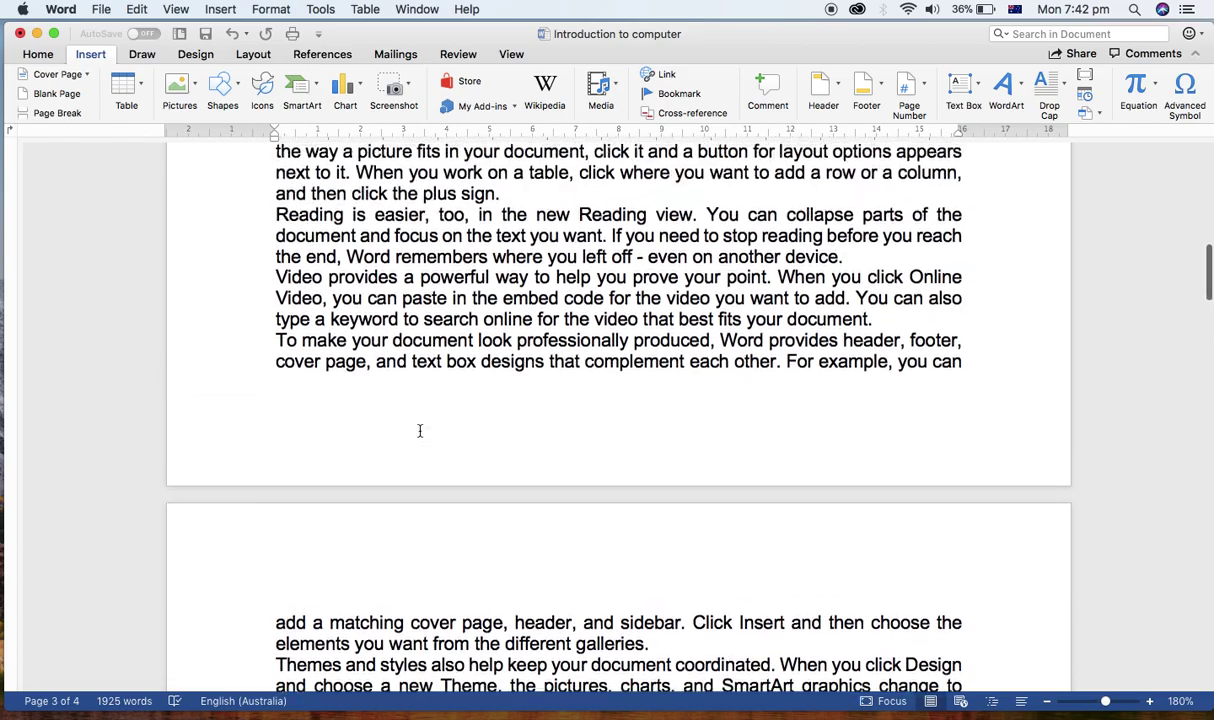
scroll(420, 431, "up", 10)
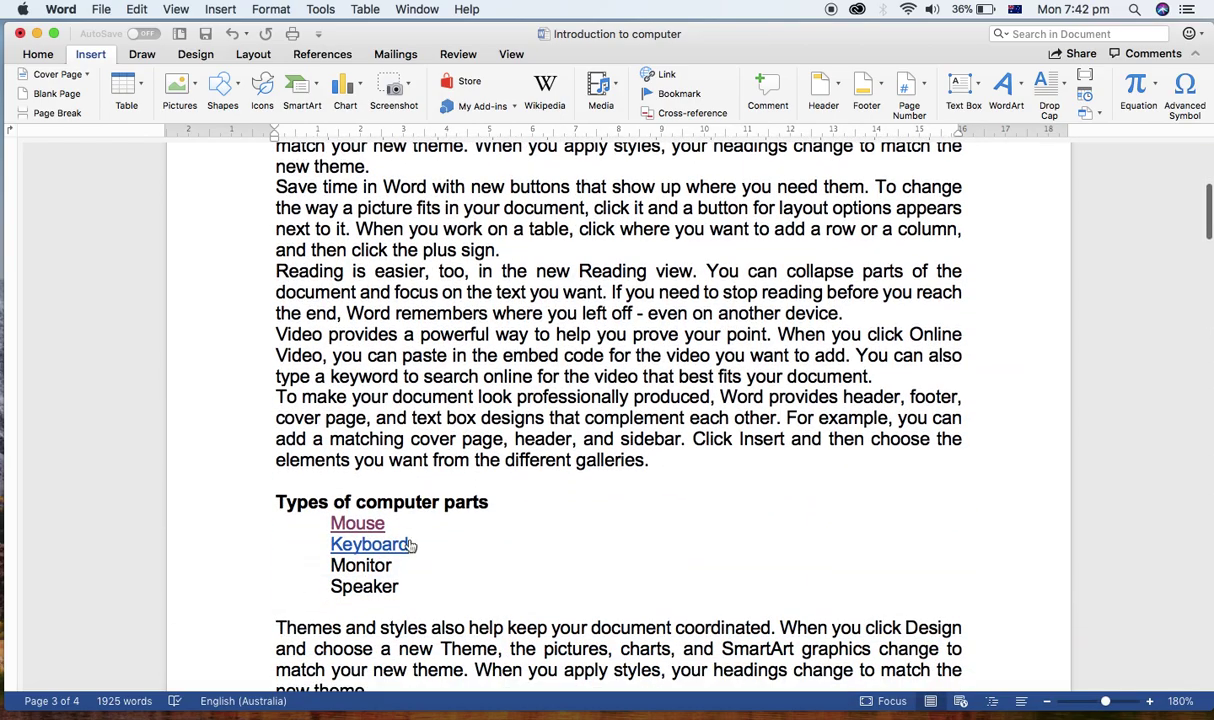
Test the Keyboard link, then place the cursor on the document's empty last line.
left_click(405, 545)
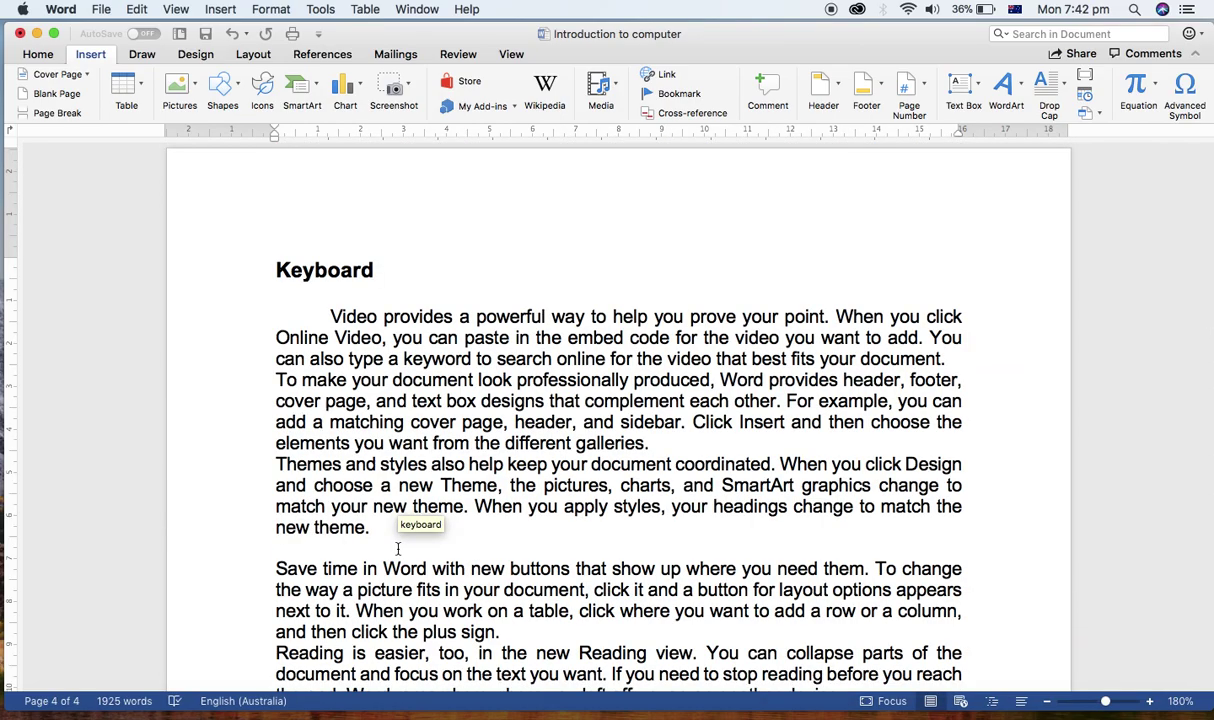
scroll(398, 550, "down", 10)
left_click(919, 370)
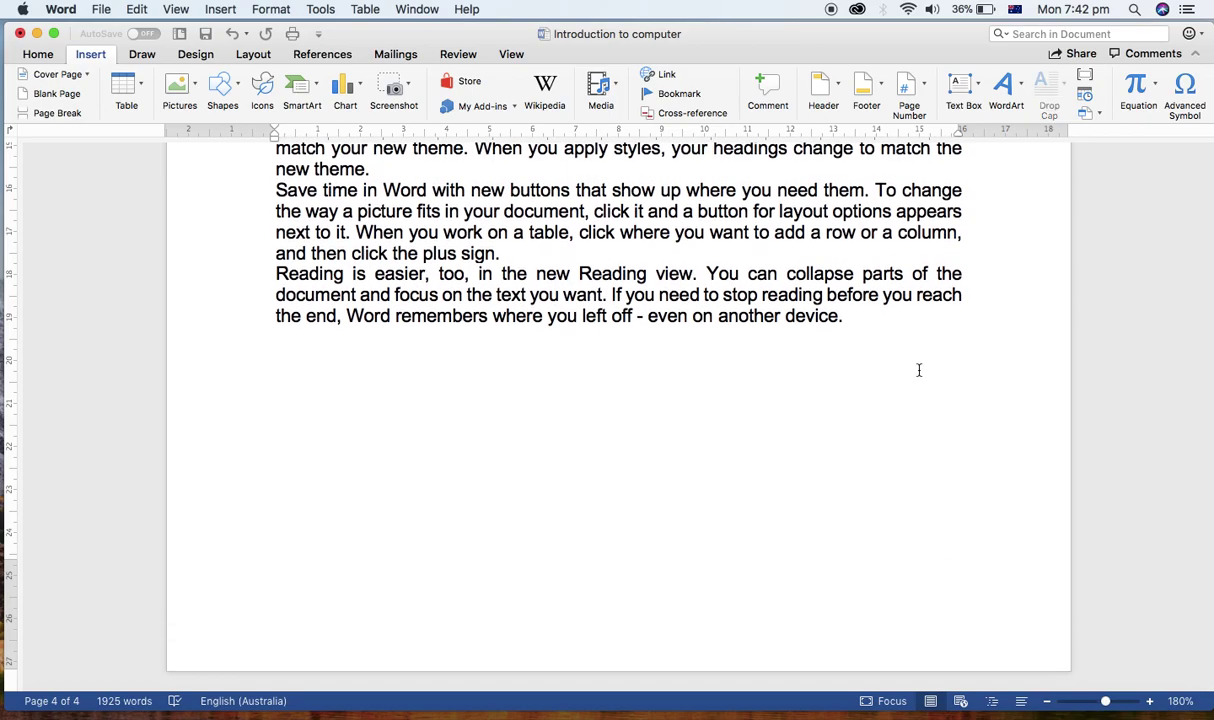
Type a photo caption (a person's name followed by 'photo') on the last line and select it.
type("Arjun")
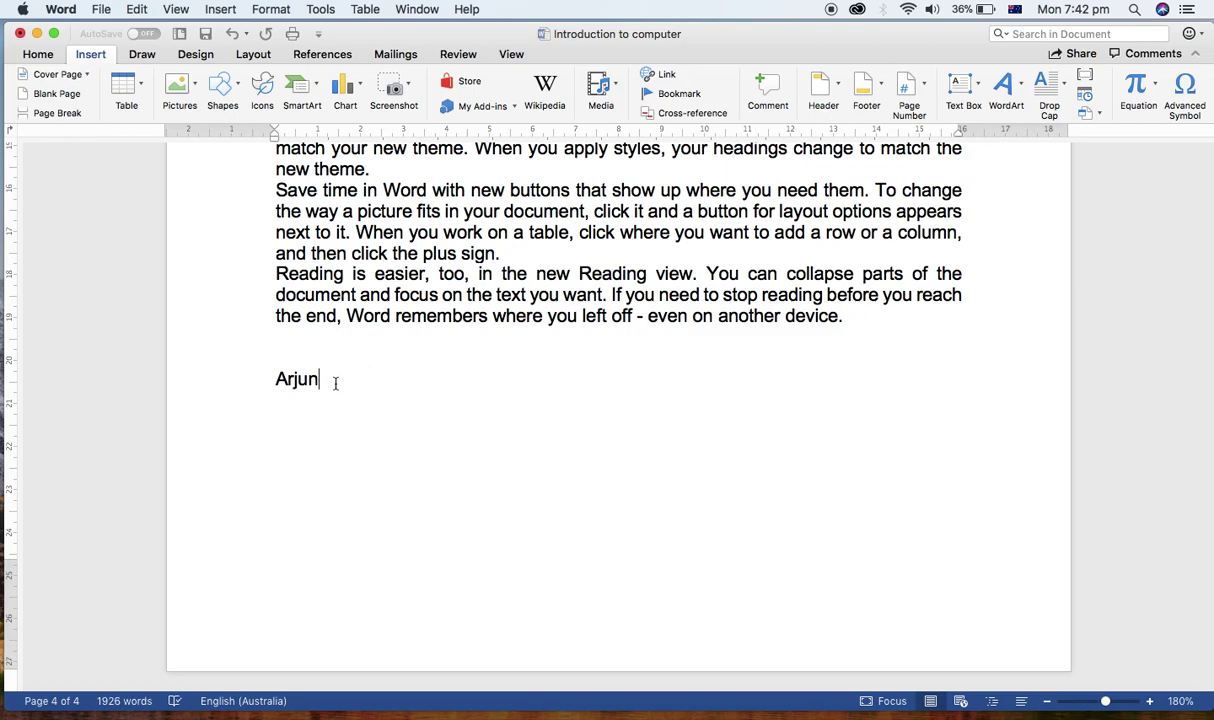
type("'s photo")
left_click_drag(385, 378, 280, 378)
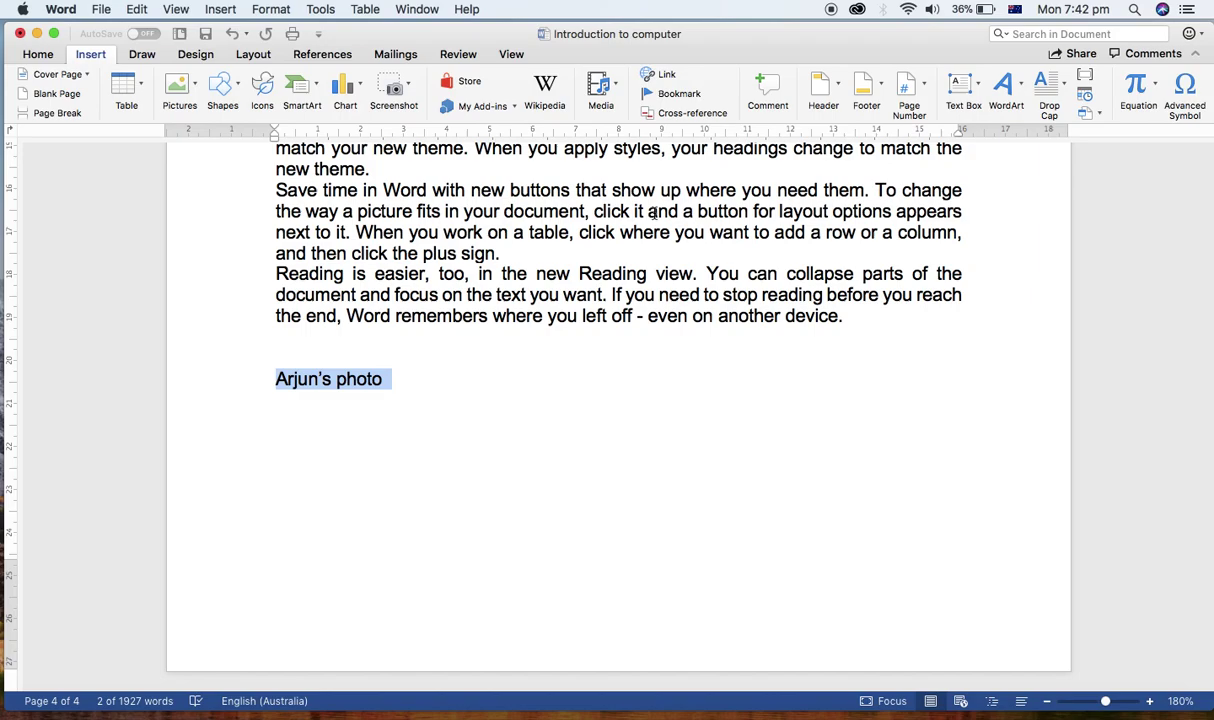
left_click(667, 76)
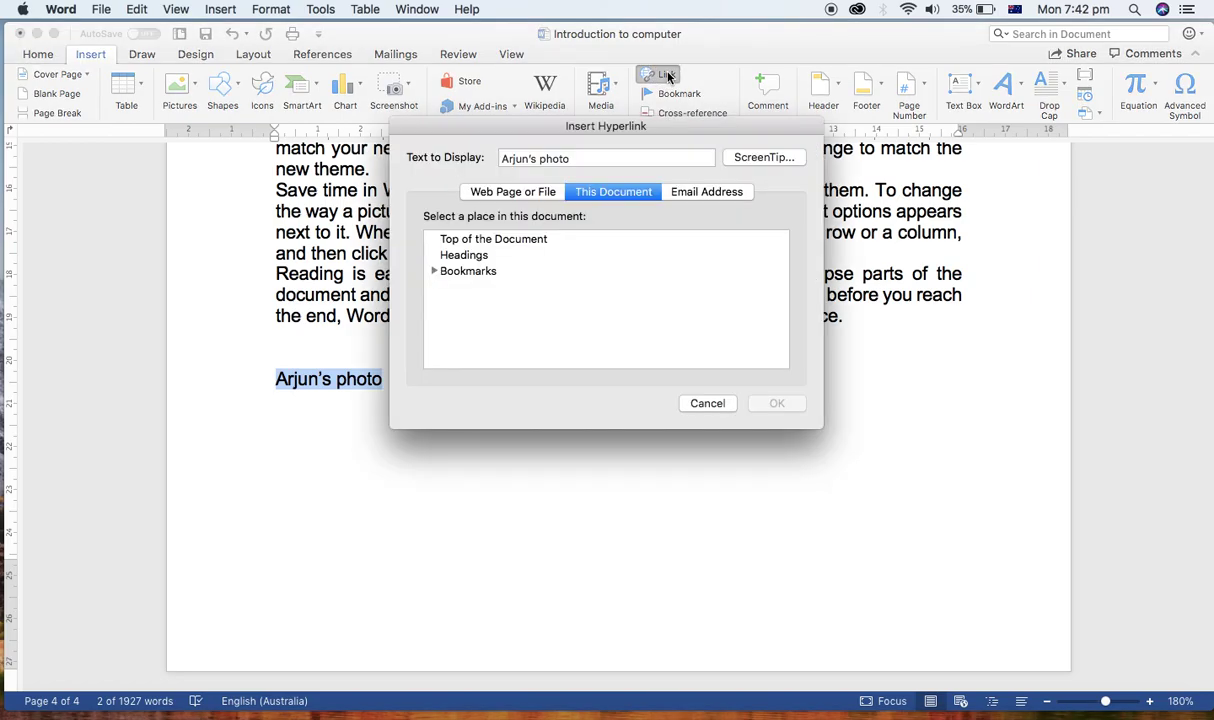
left_click(706, 404)
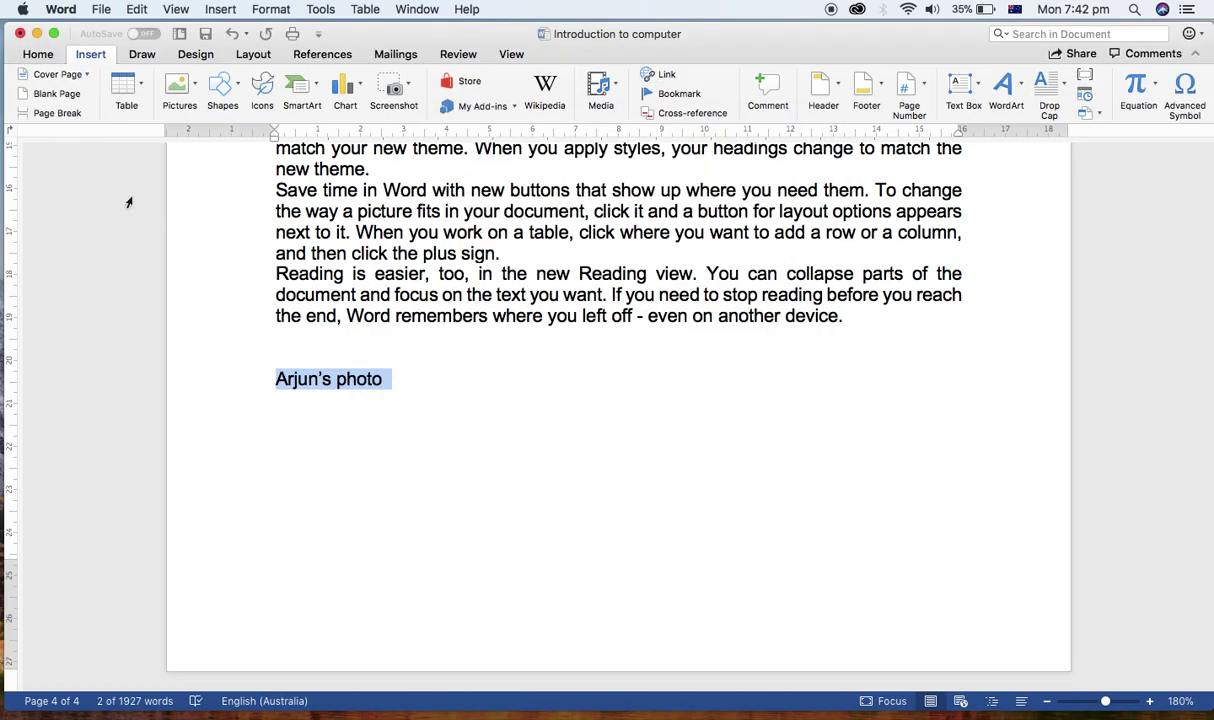
left_click(37, 34)
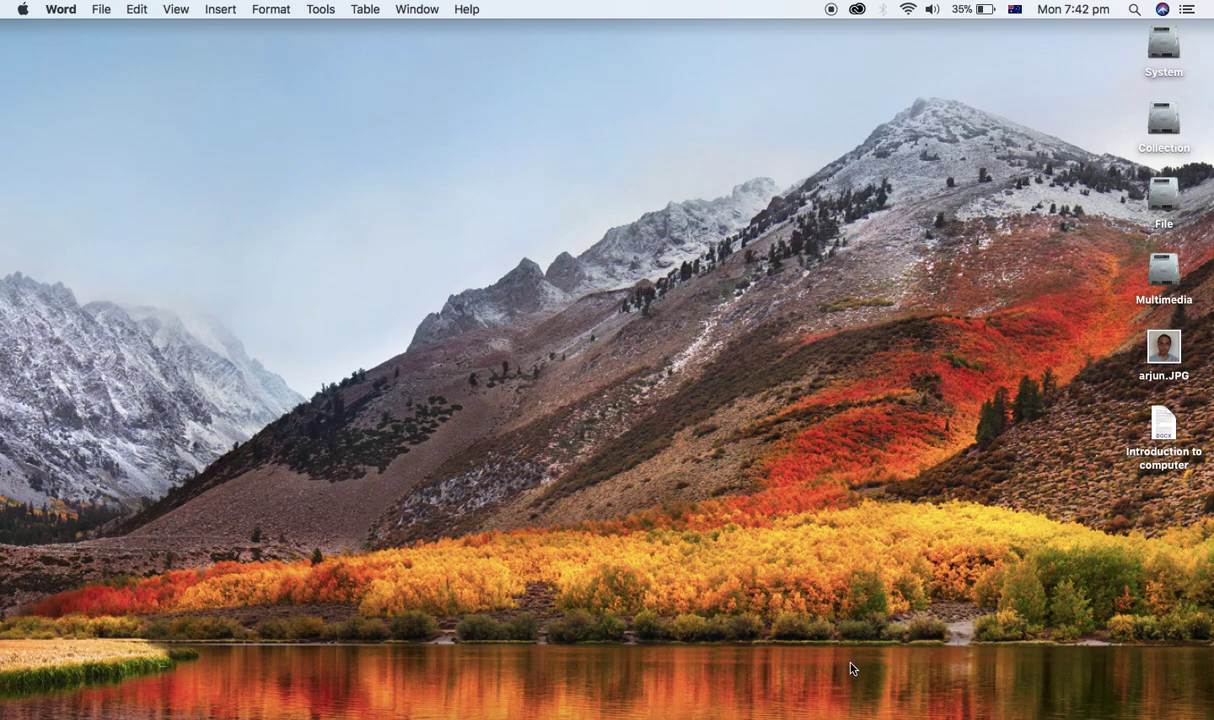
left_click(756, 708)
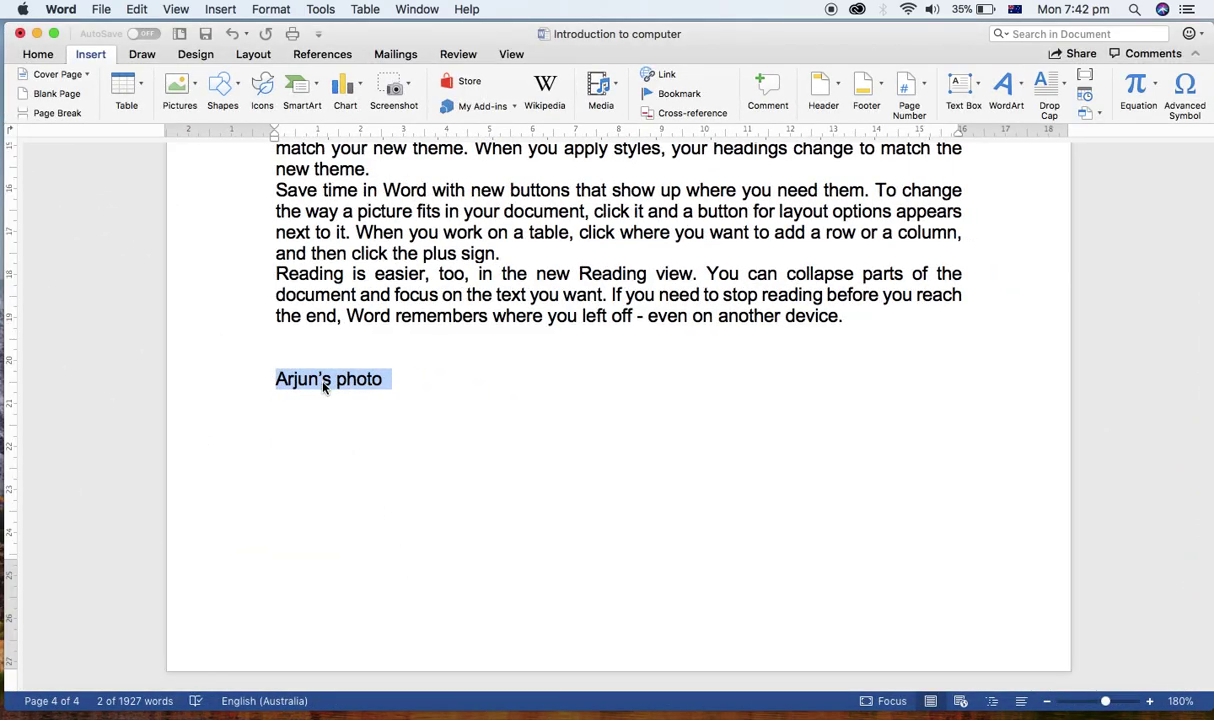
Link the photo caption line to the JPG photo file on the Desktop.
left_click(664, 78)
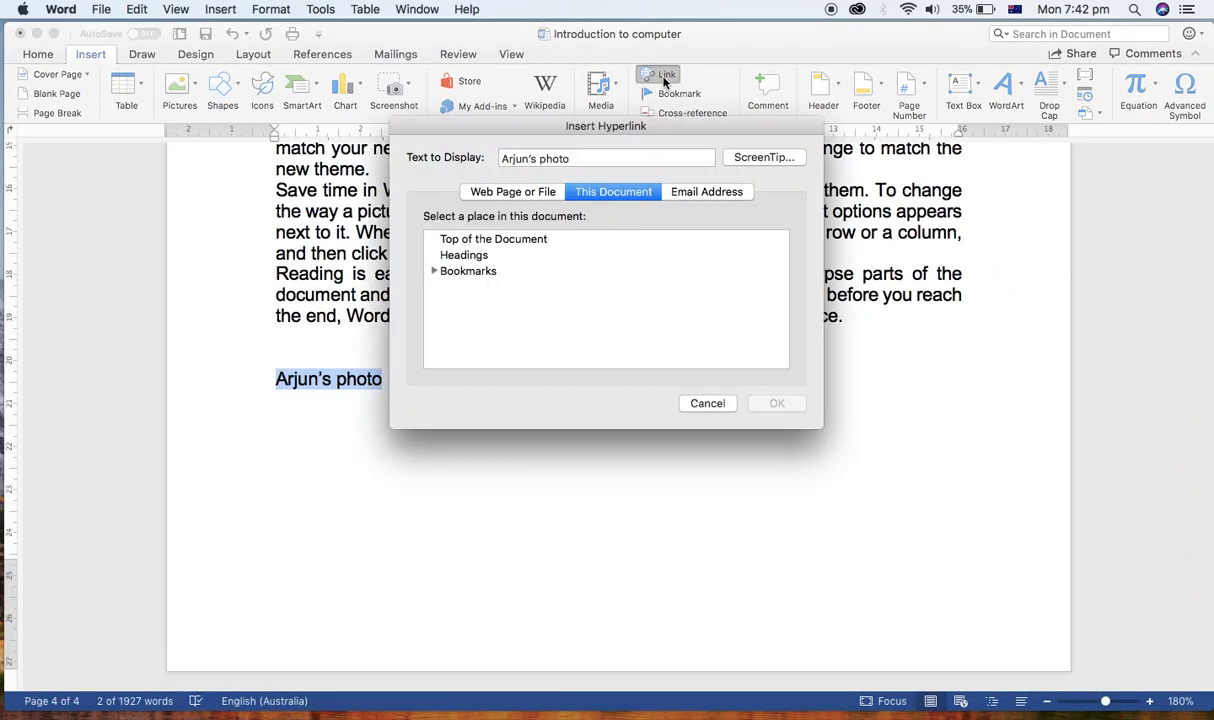
left_click(494, 195)
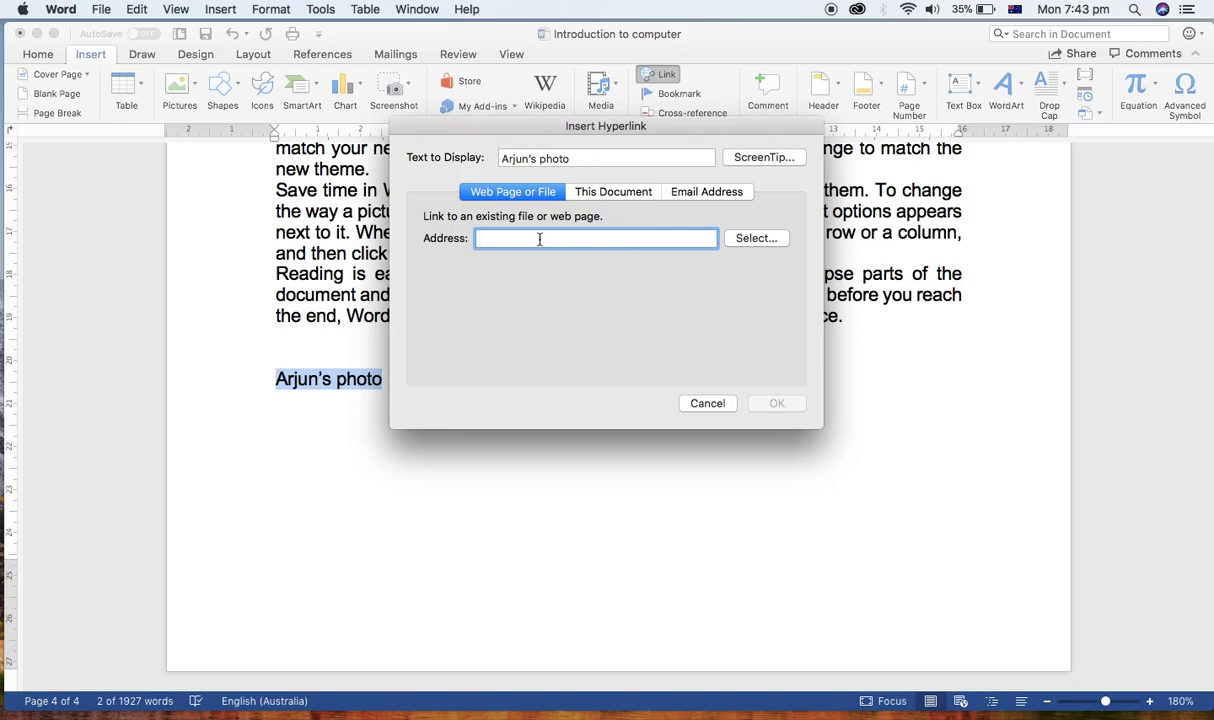
left_click(757, 240)
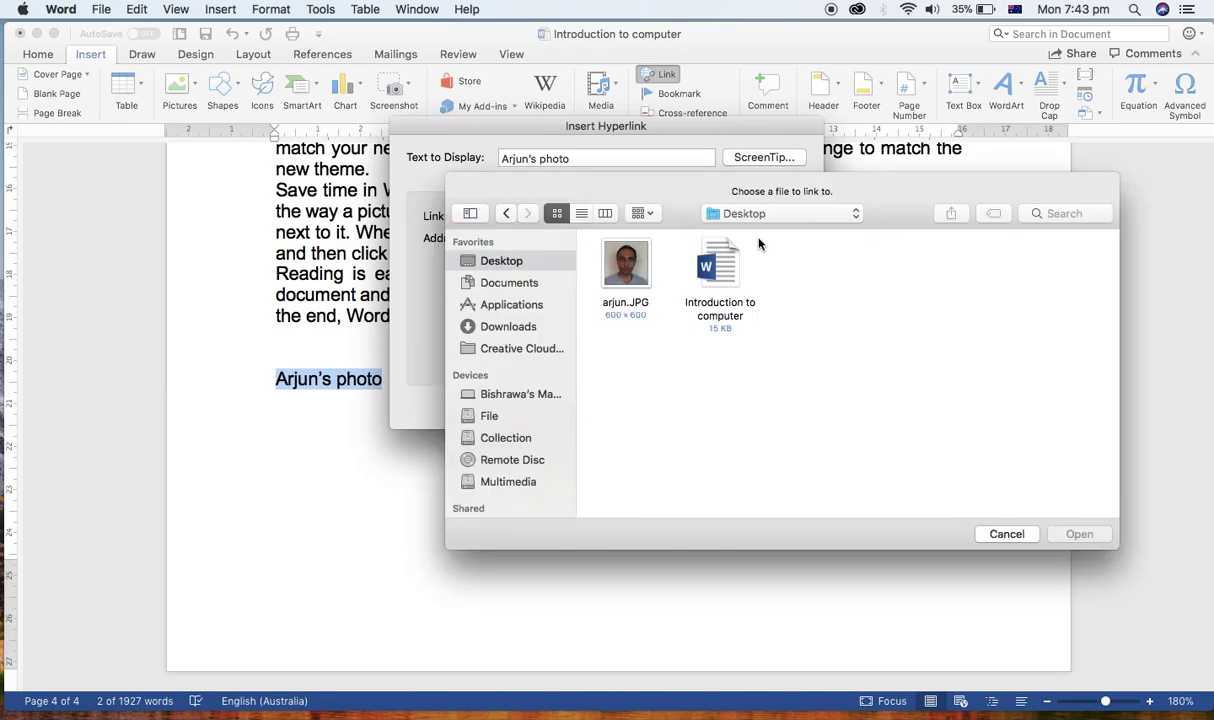
left_click(629, 276)
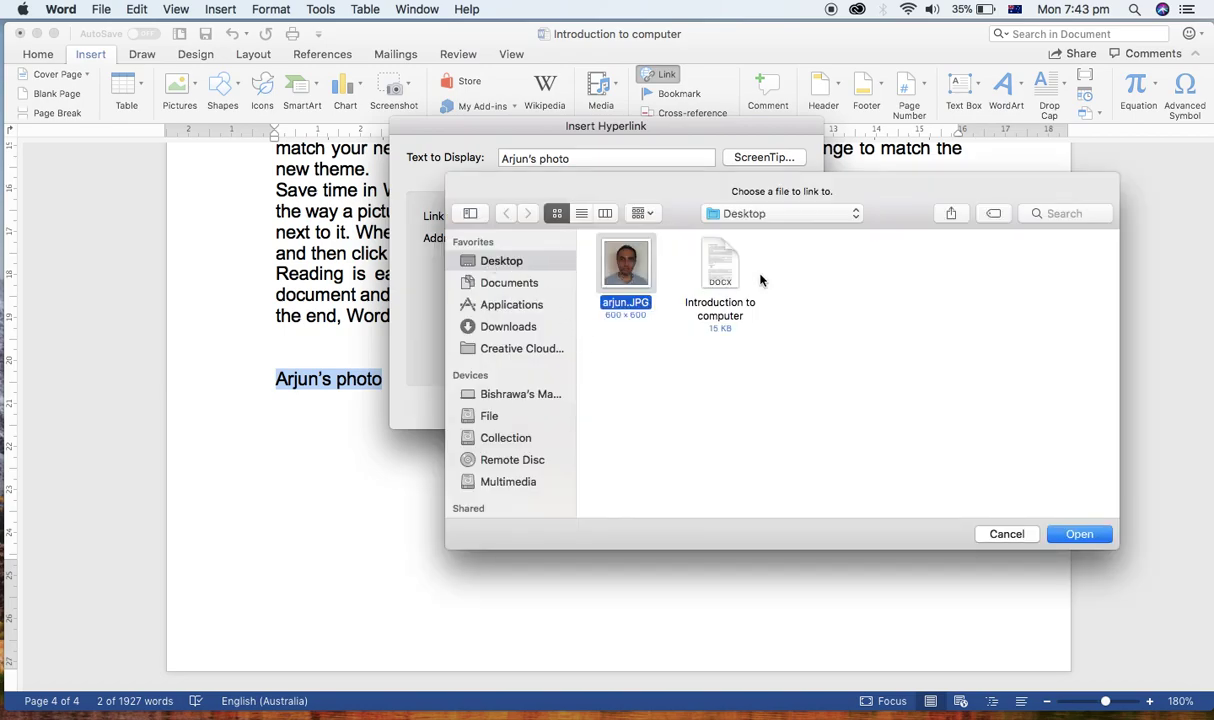
left_click(1079, 534)
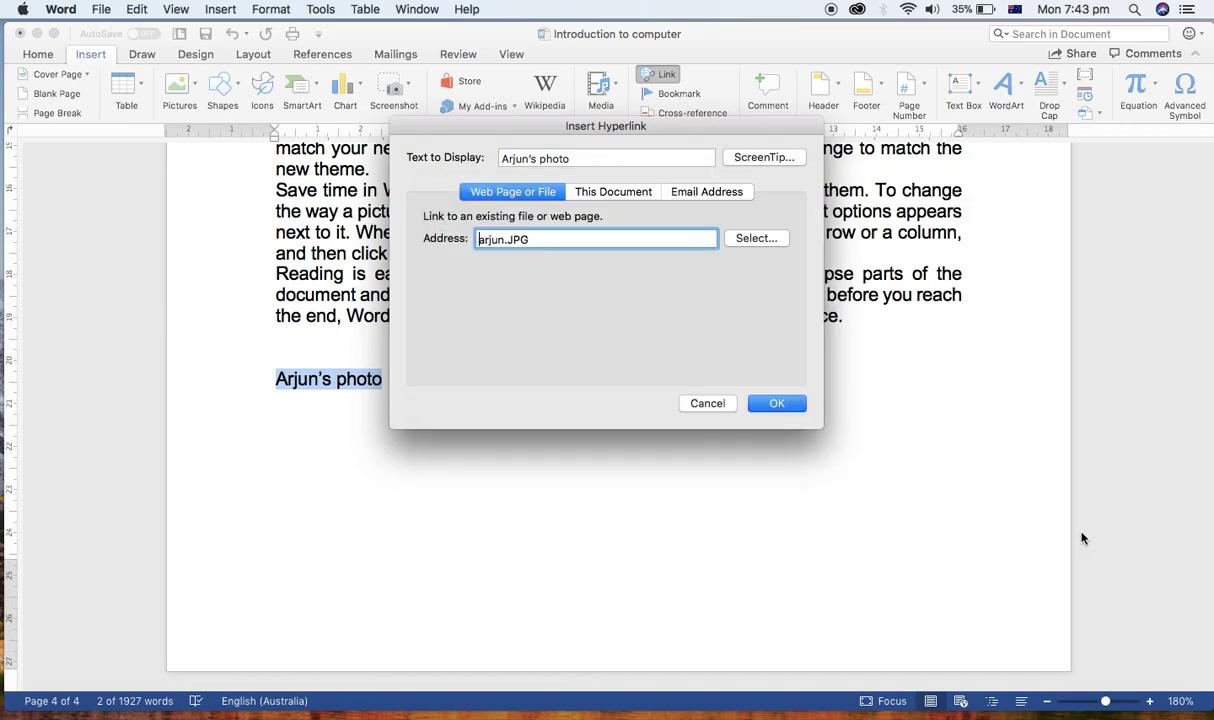
left_click(777, 403)
left_click(477, 487)
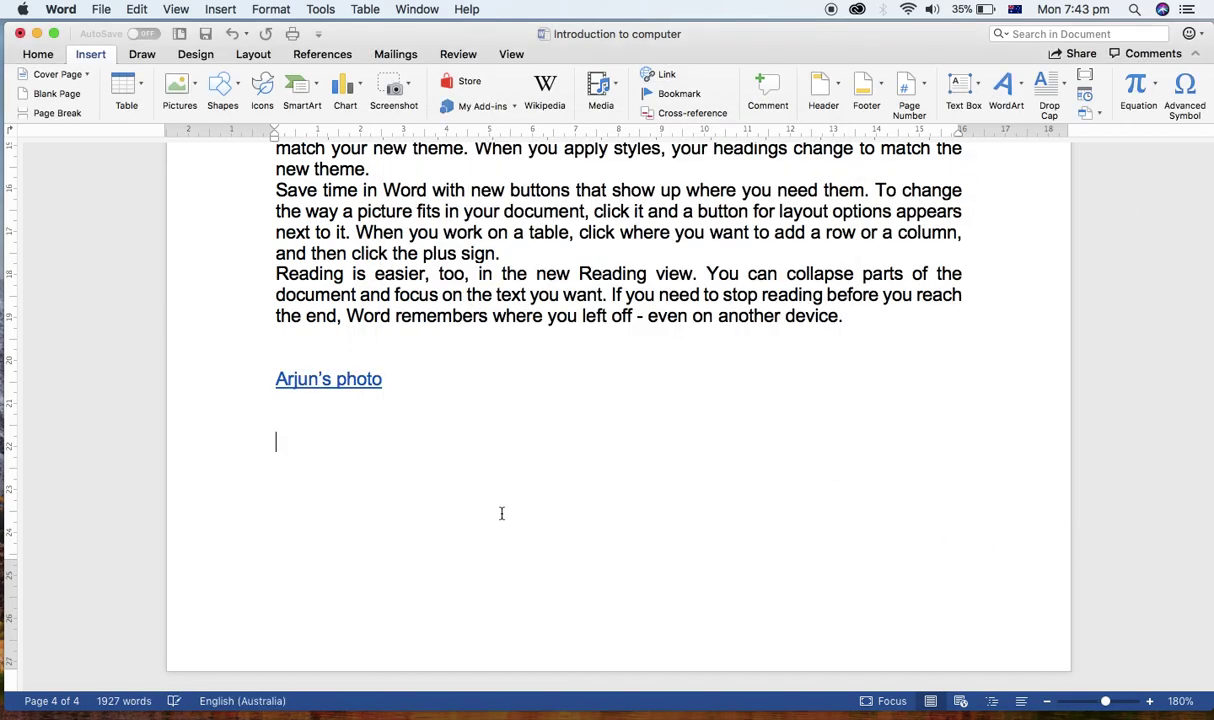
left_click(353, 384)
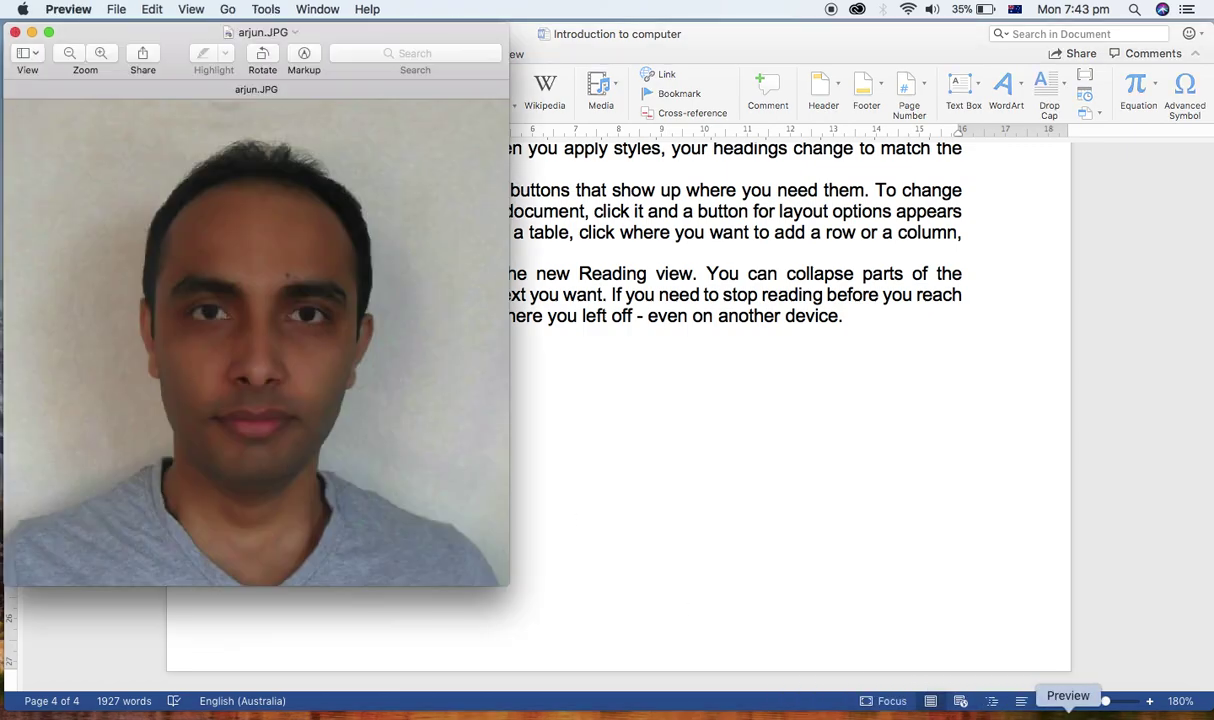
left_click(15, 32)
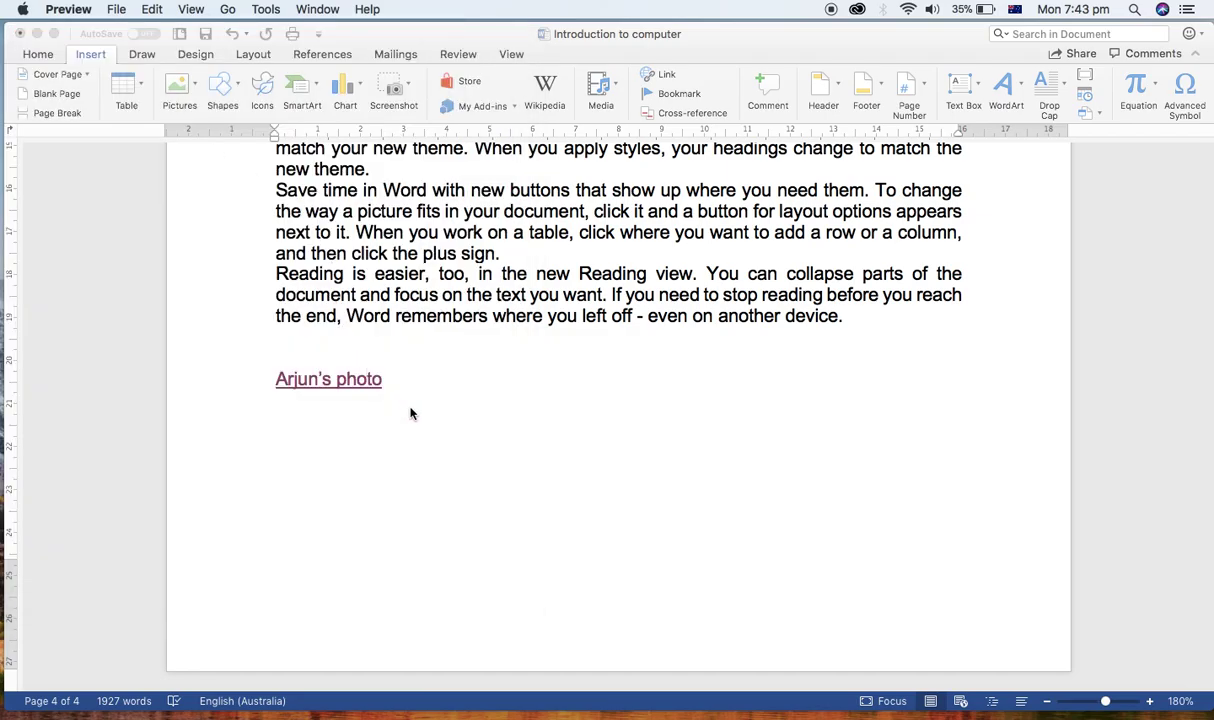
scroll(553, 341, "up", 15)
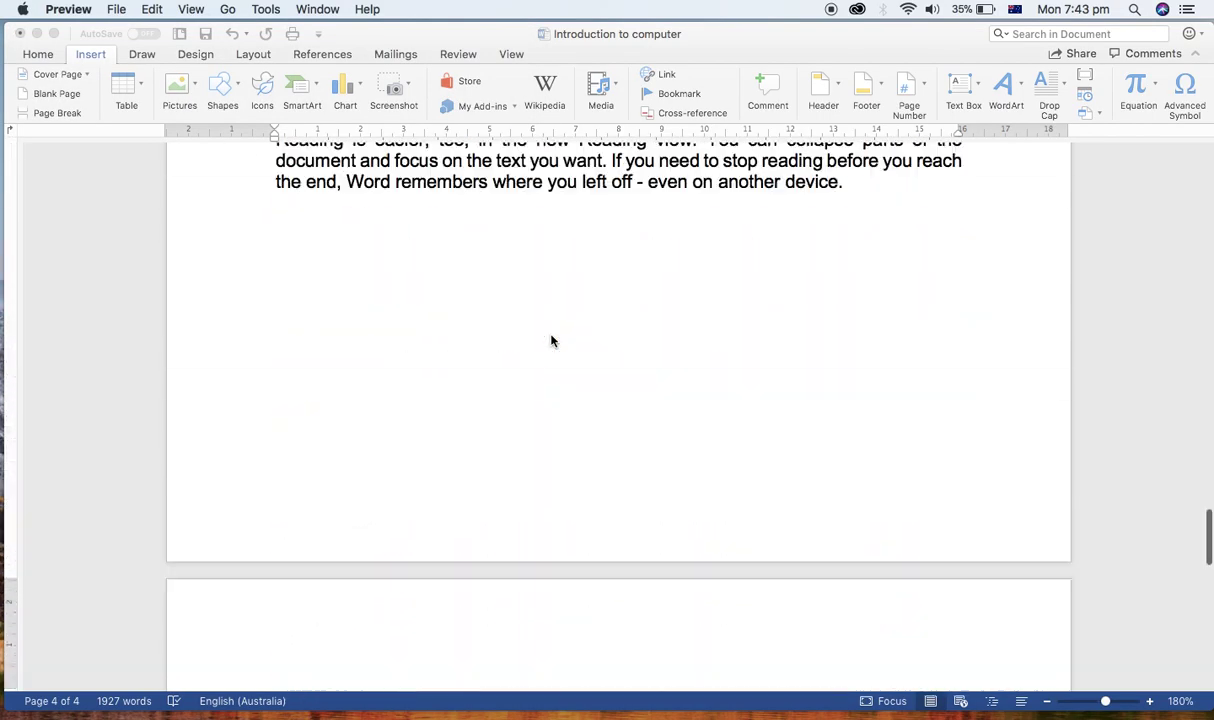
scroll(551, 341, "up", 10)
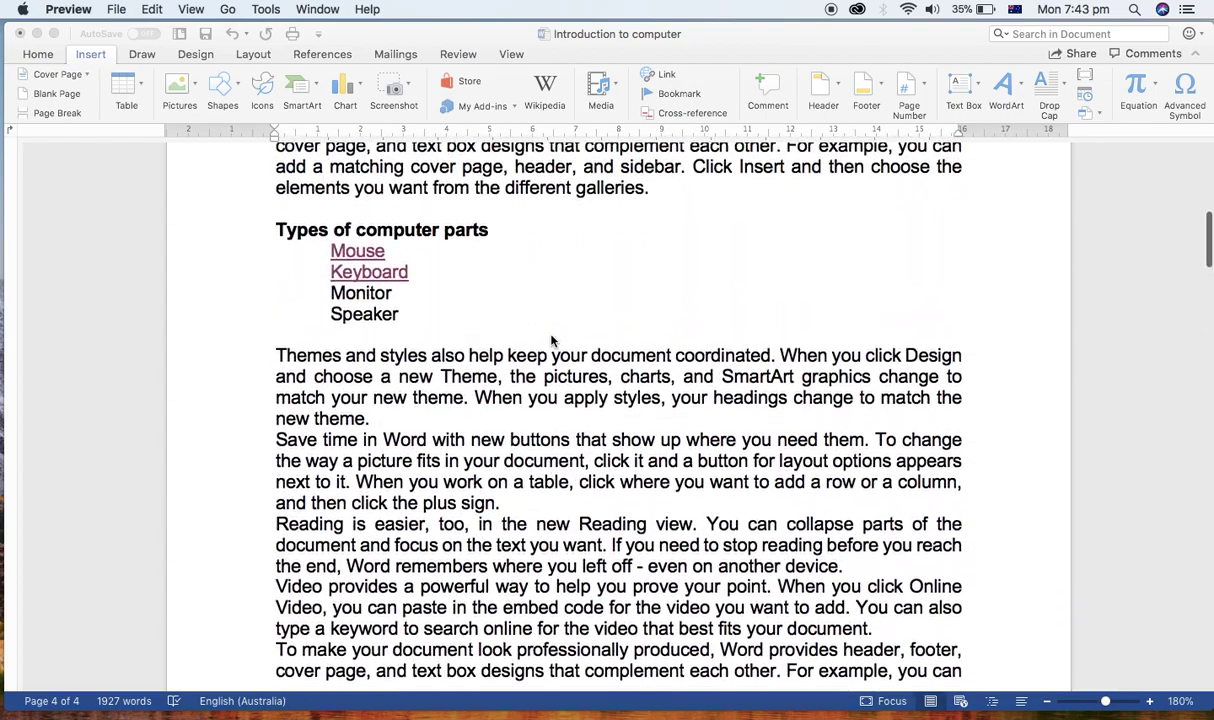
scroll(551, 341, "up", 5)
left_click(685, 409)
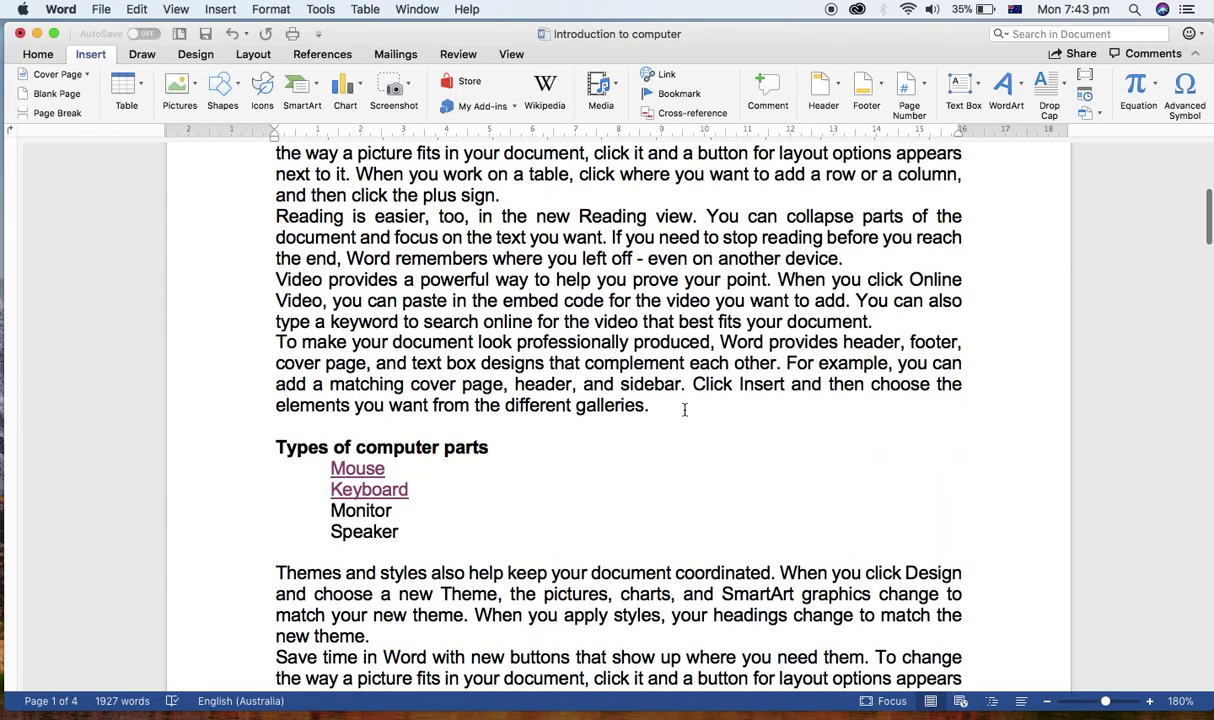
key("Return")
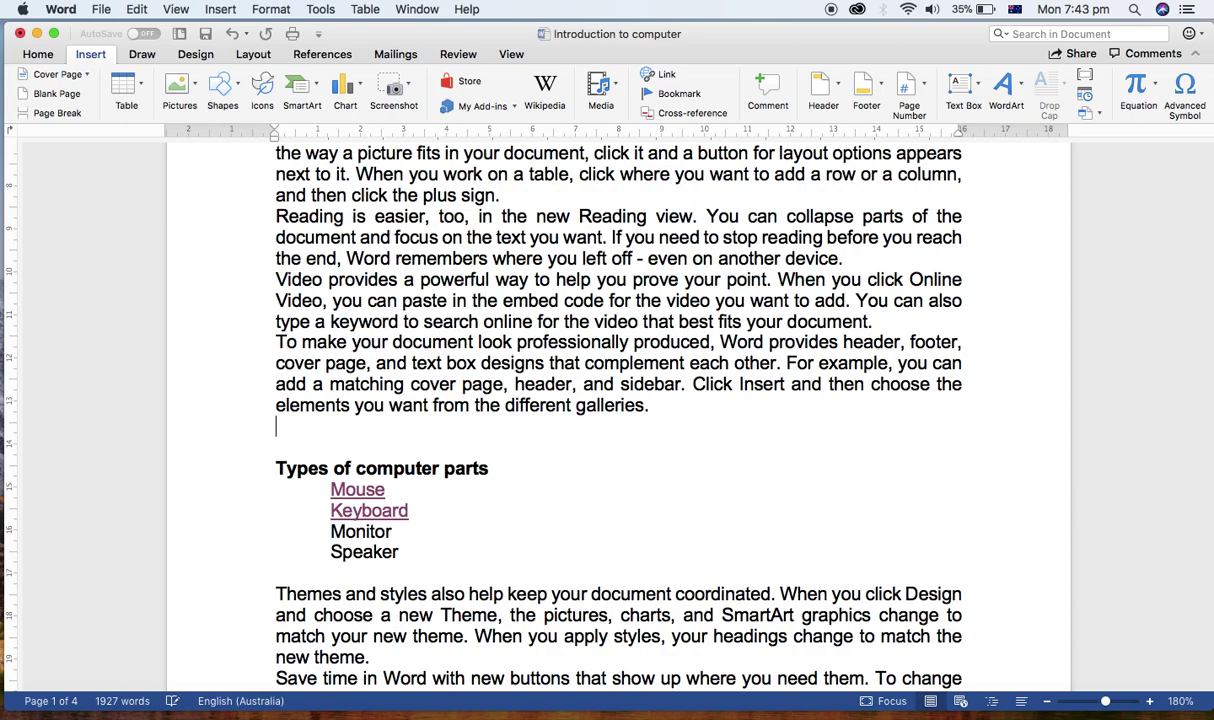
type("google")
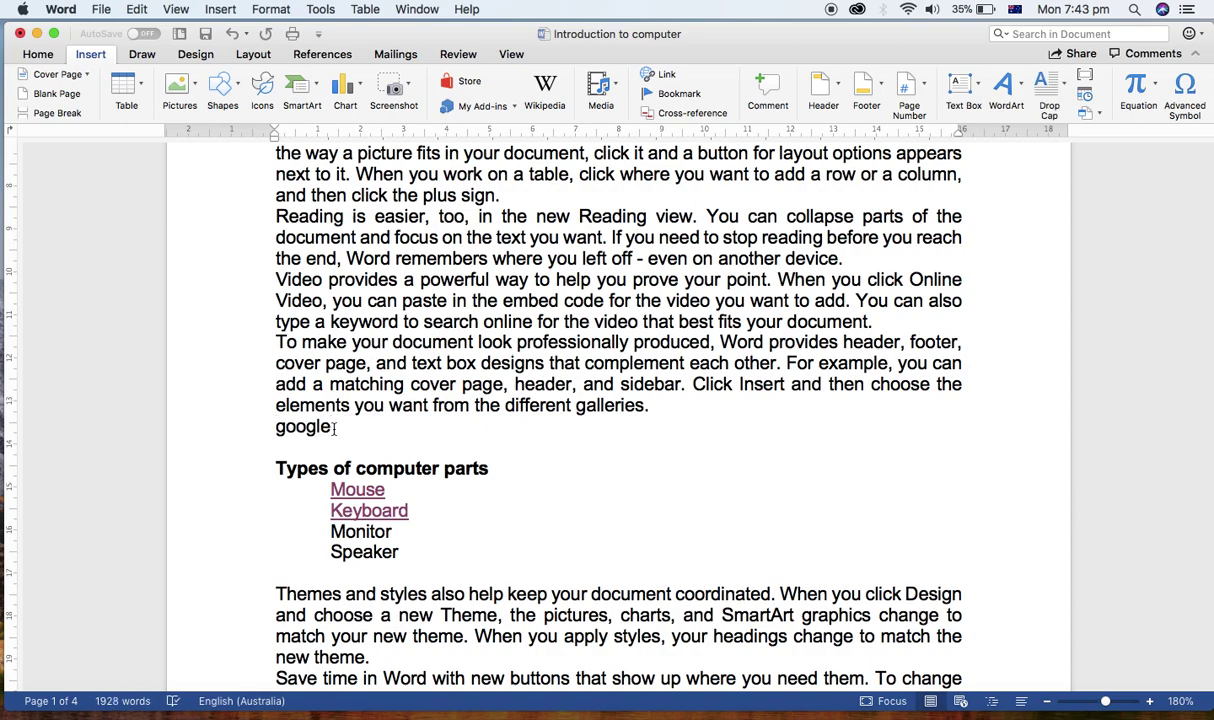
left_click_drag(335, 428, 276, 428)
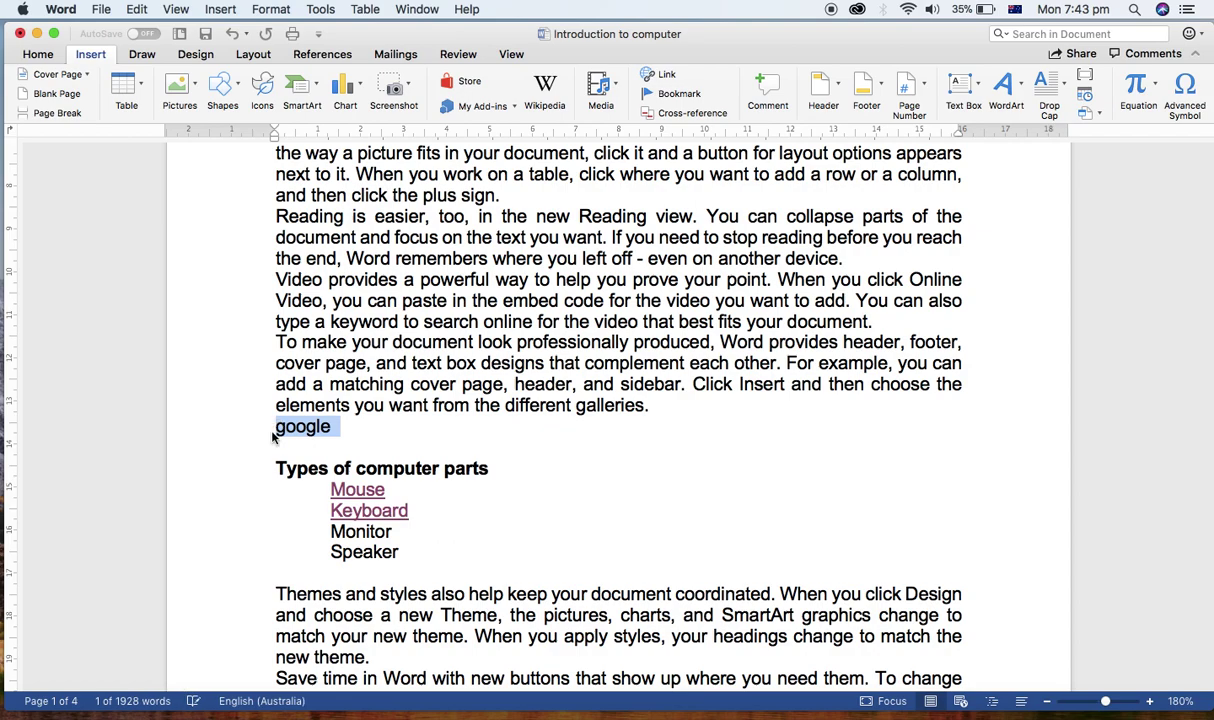
left_click(660, 75)
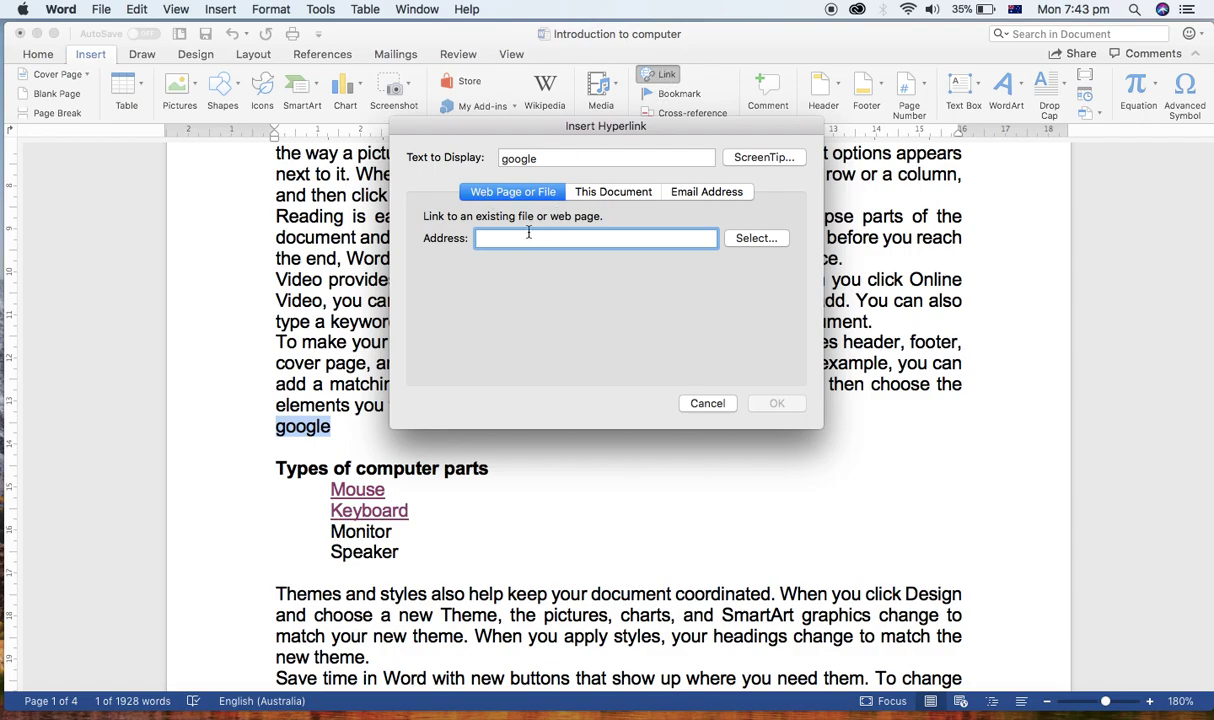
type("www")
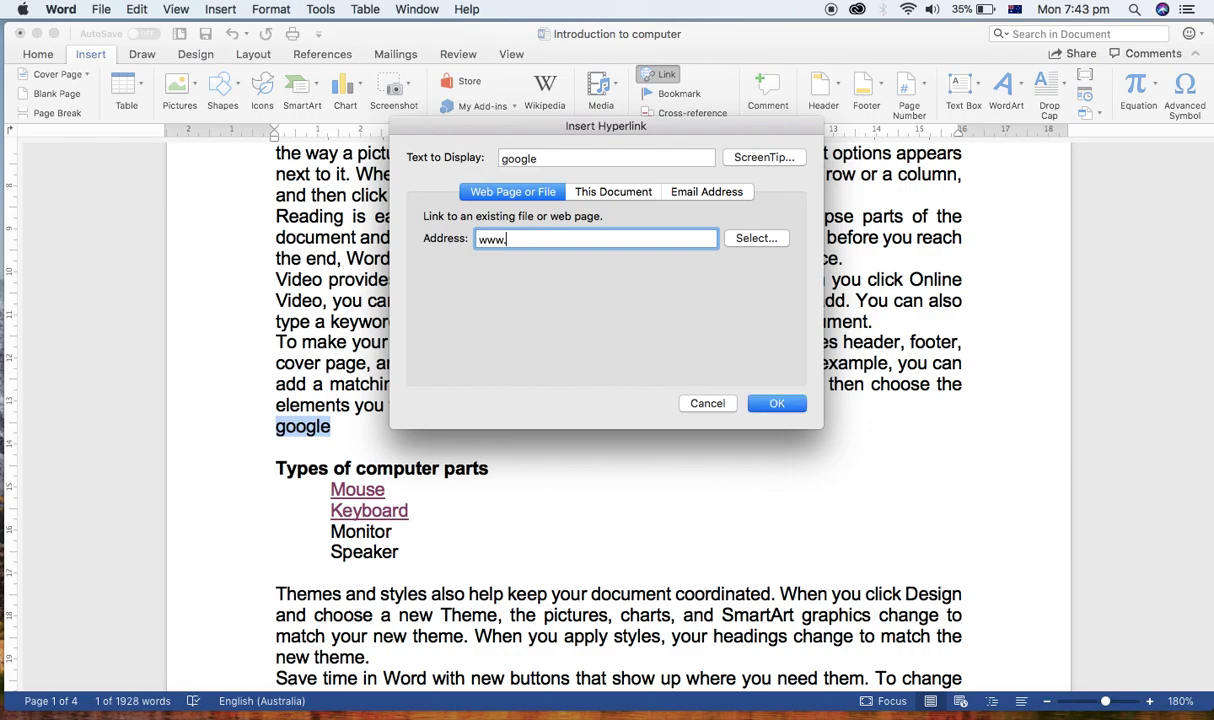
type(".google.com")
left_click(775, 403)
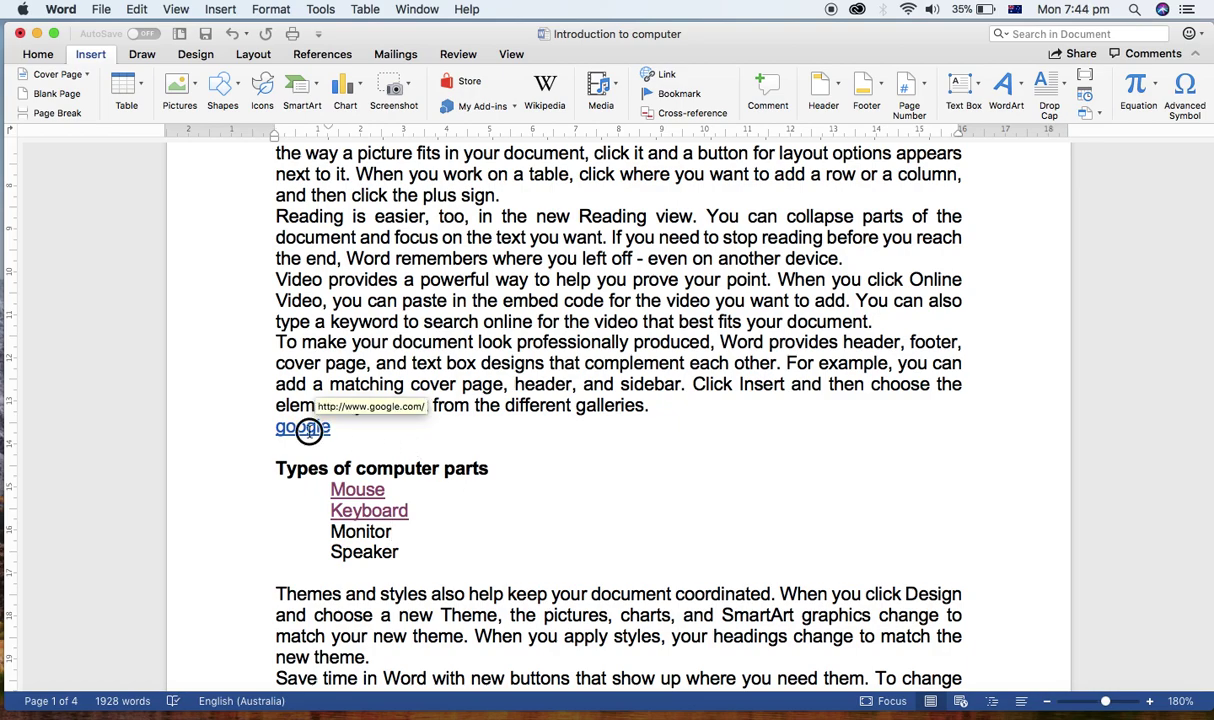
left_click(308, 430)
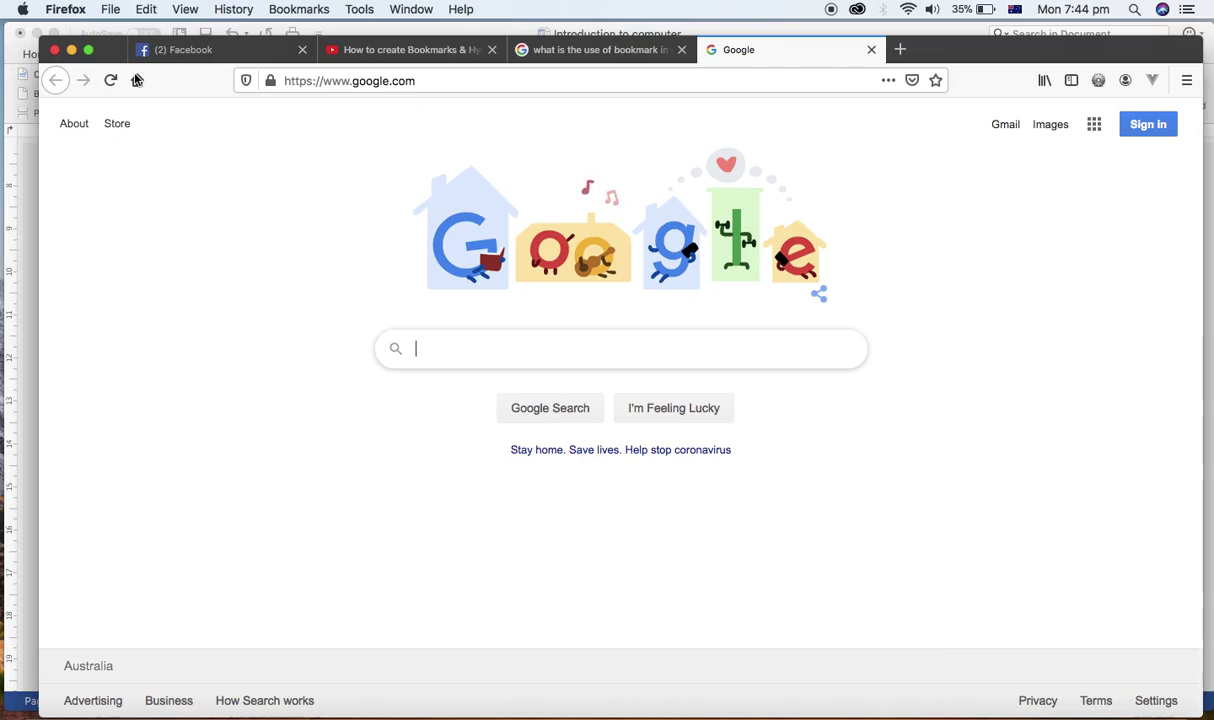
left_click(71, 49)
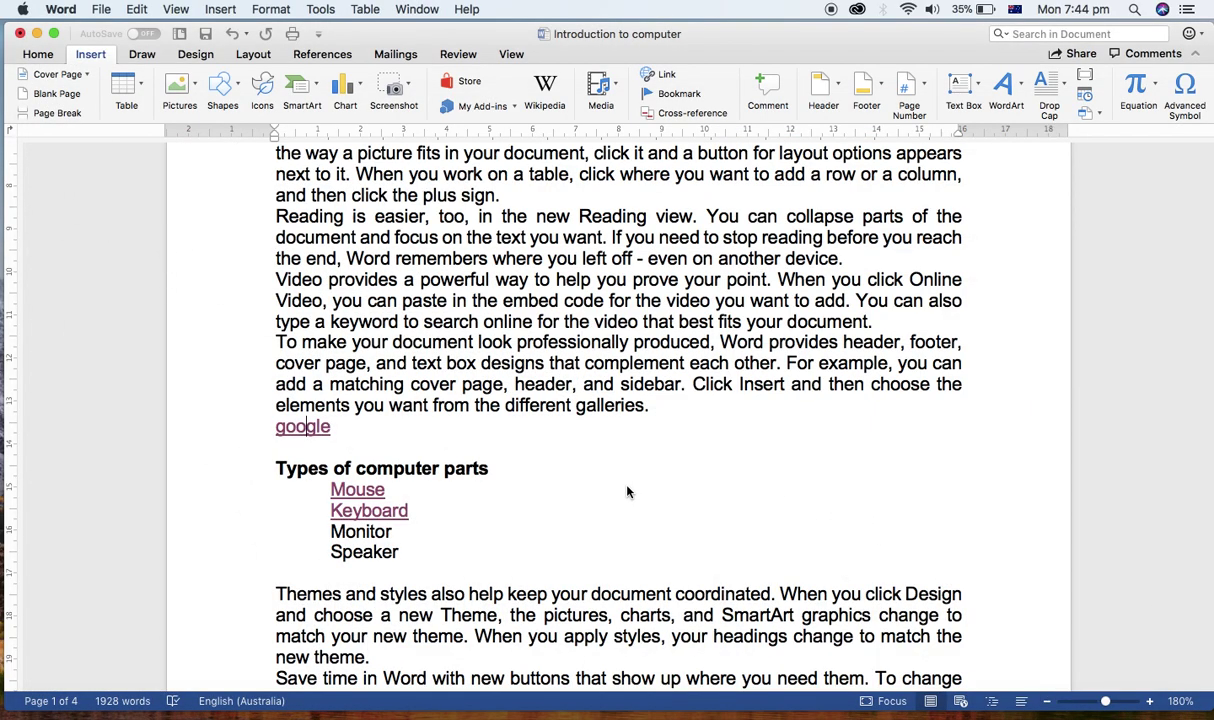
scroll(594, 459, "up", 10)
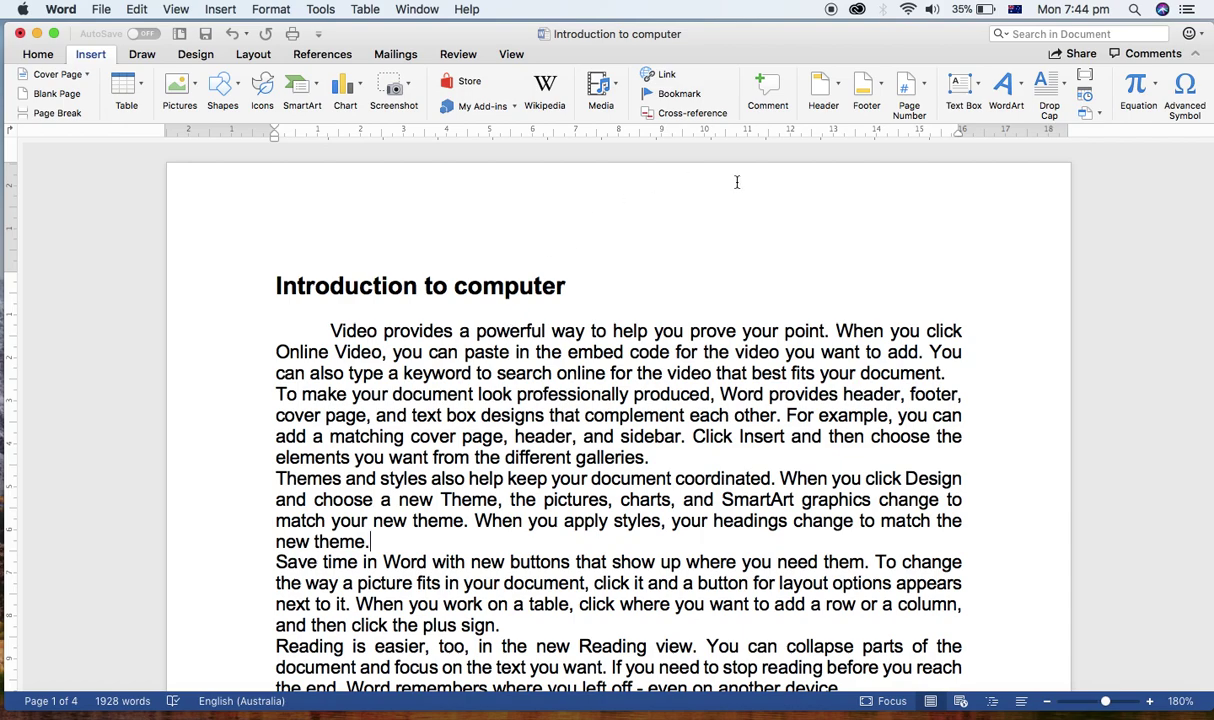
Undo the last change, select Monitor in the parts list, and bring up the File menu.
key("ctrl+z")
scroll(731, 385, "down", 4)
scroll(328, 372, "up", 3)
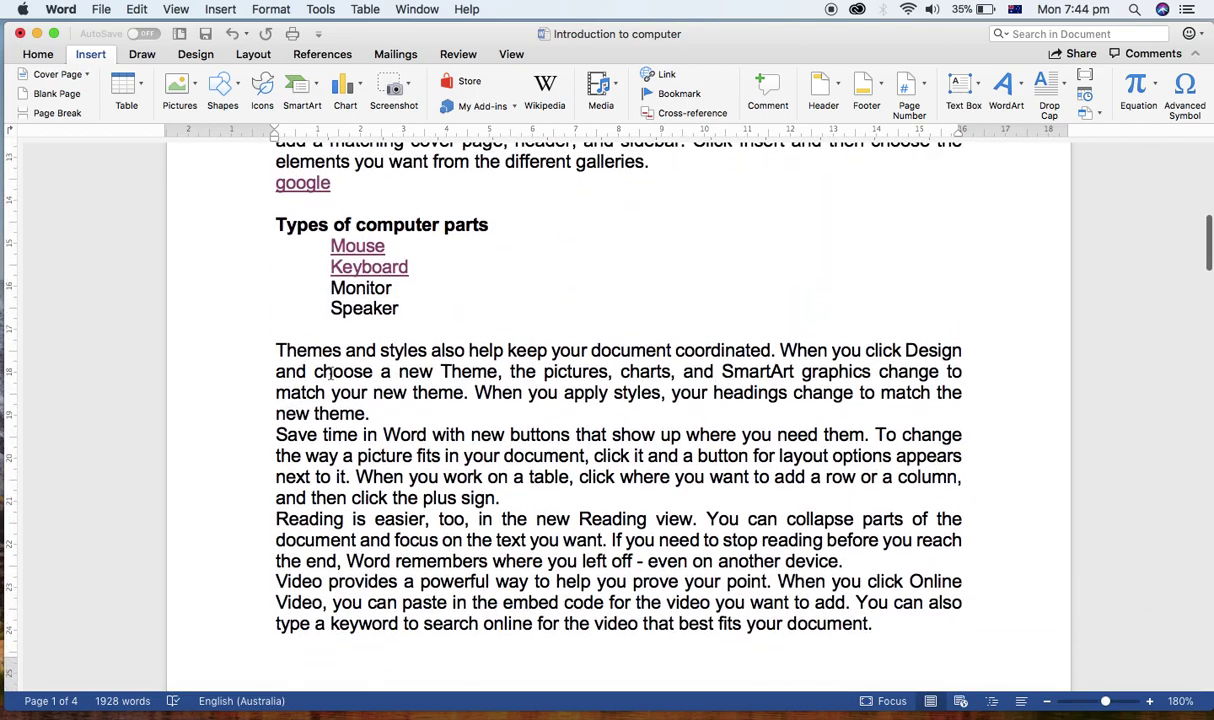
double_click(355, 288)
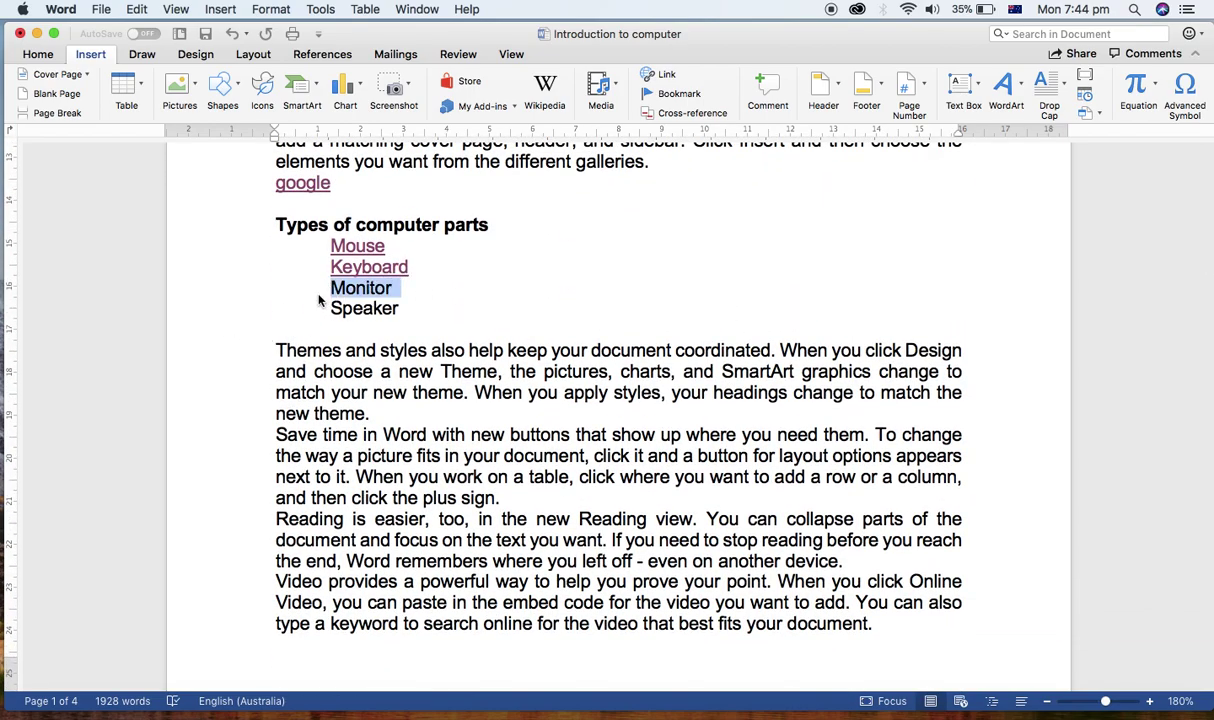
left_click(213, 218)
left_click(101, 9)
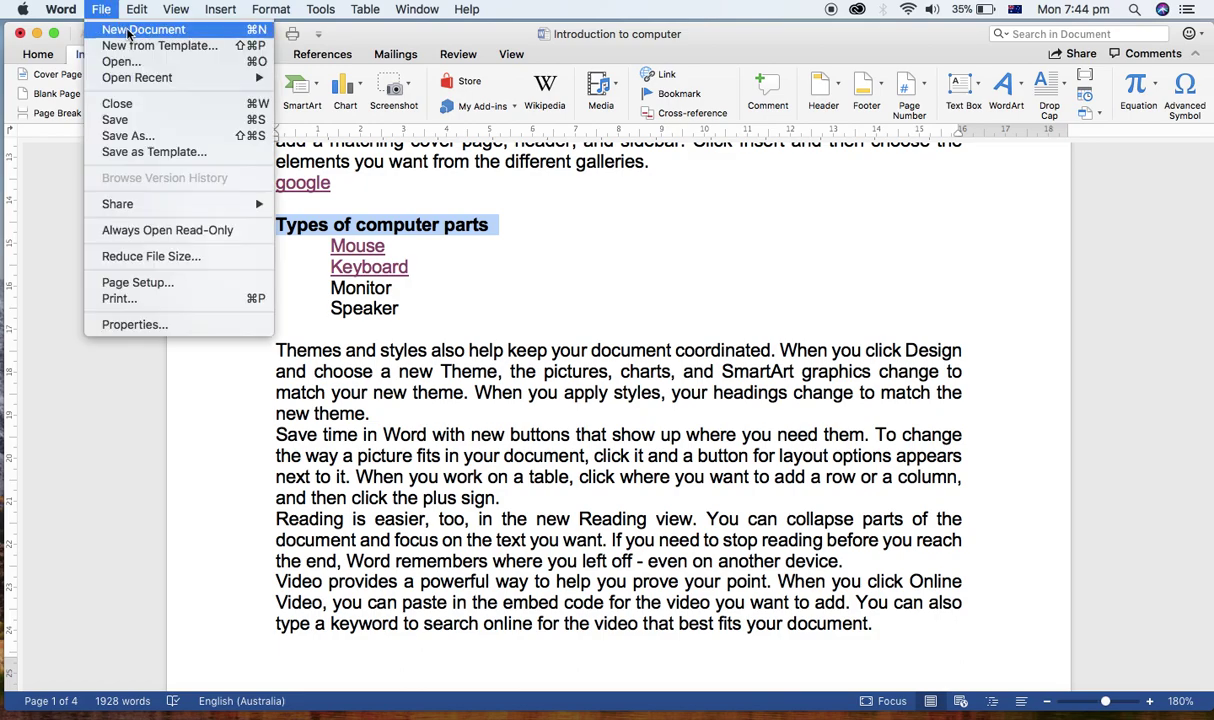
Create a new document with a Monitor heading and =rand() sample paragraphs.
left_click(112, 32)
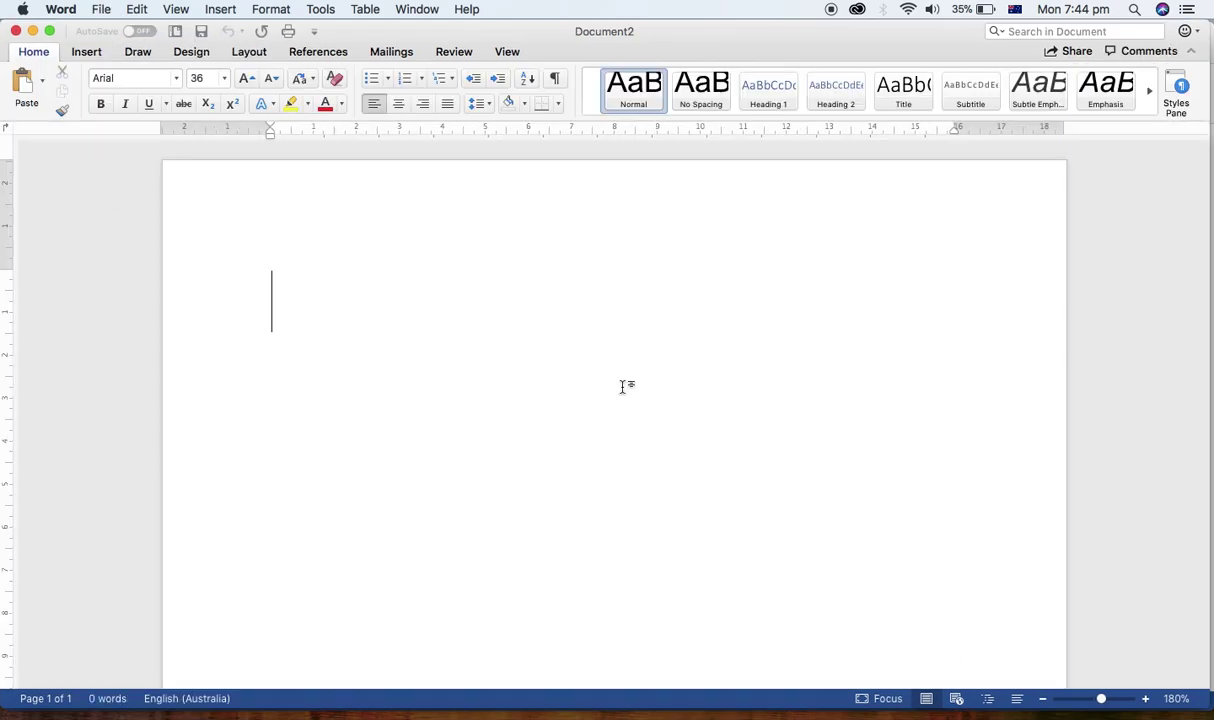
type("Monitor")
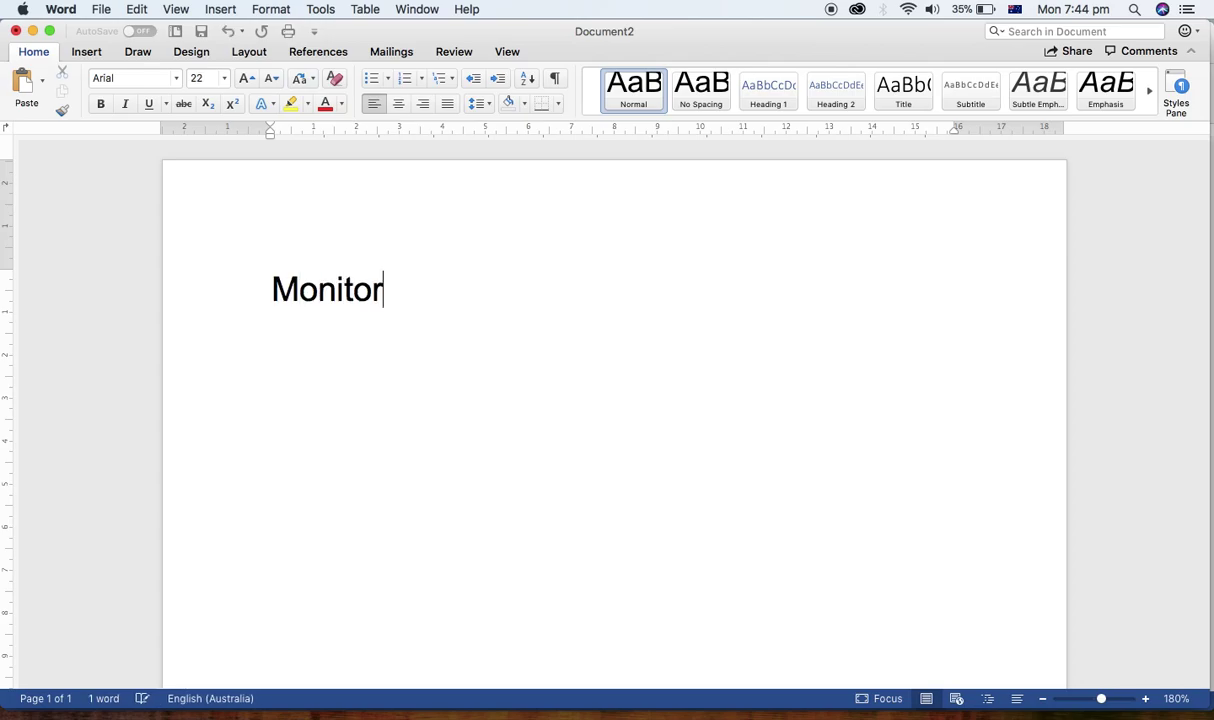
key("Return")
type("=rand(")
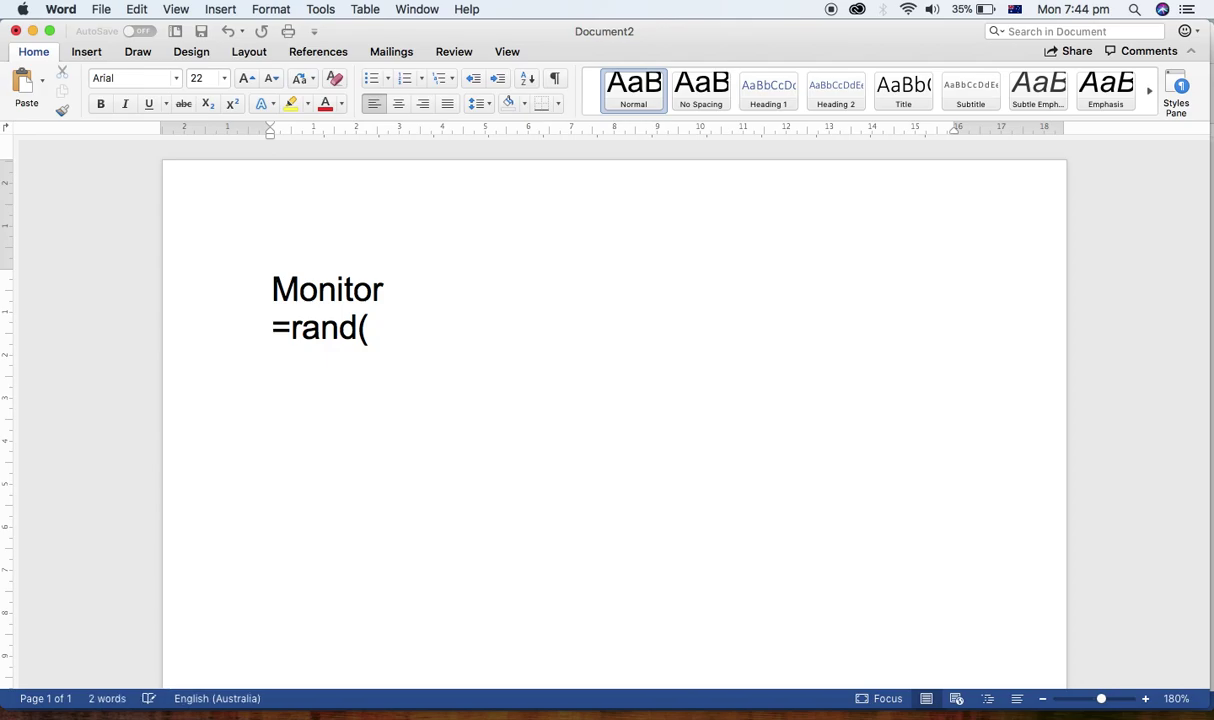
type(")")
key("Return")
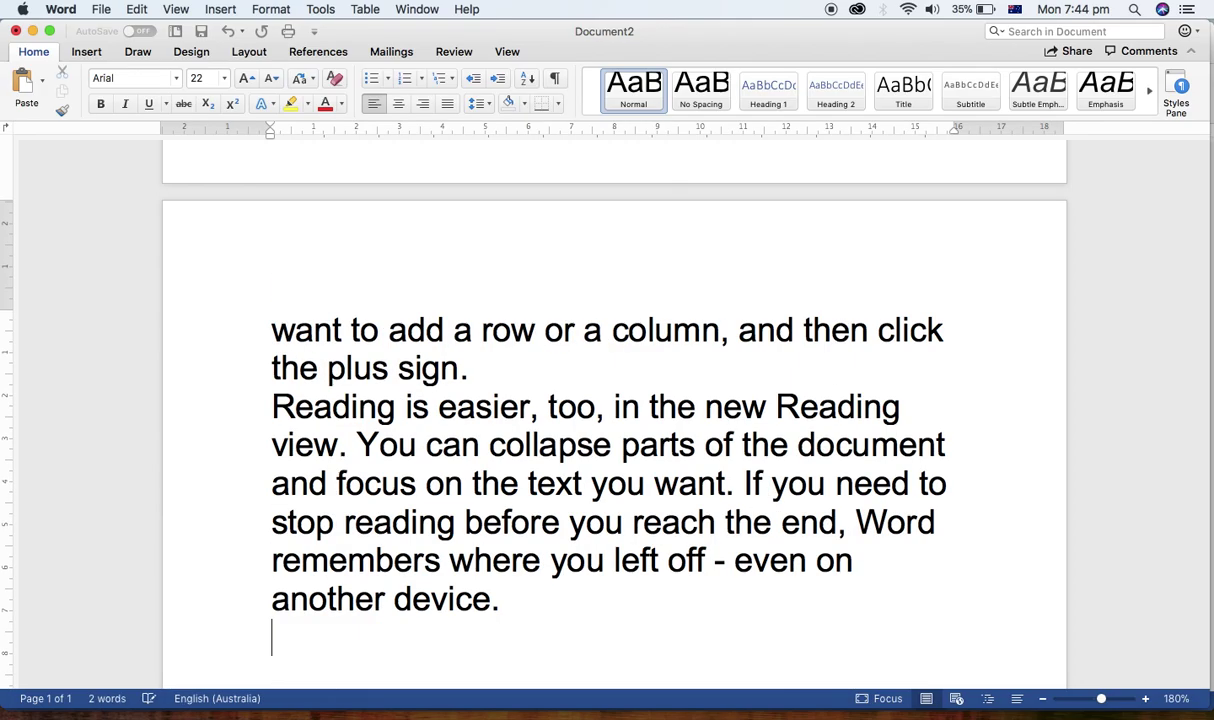
scroll(666, 419, "up", 10)
Justify all the text and reduce its font size to 14 pt.
key("super+a")
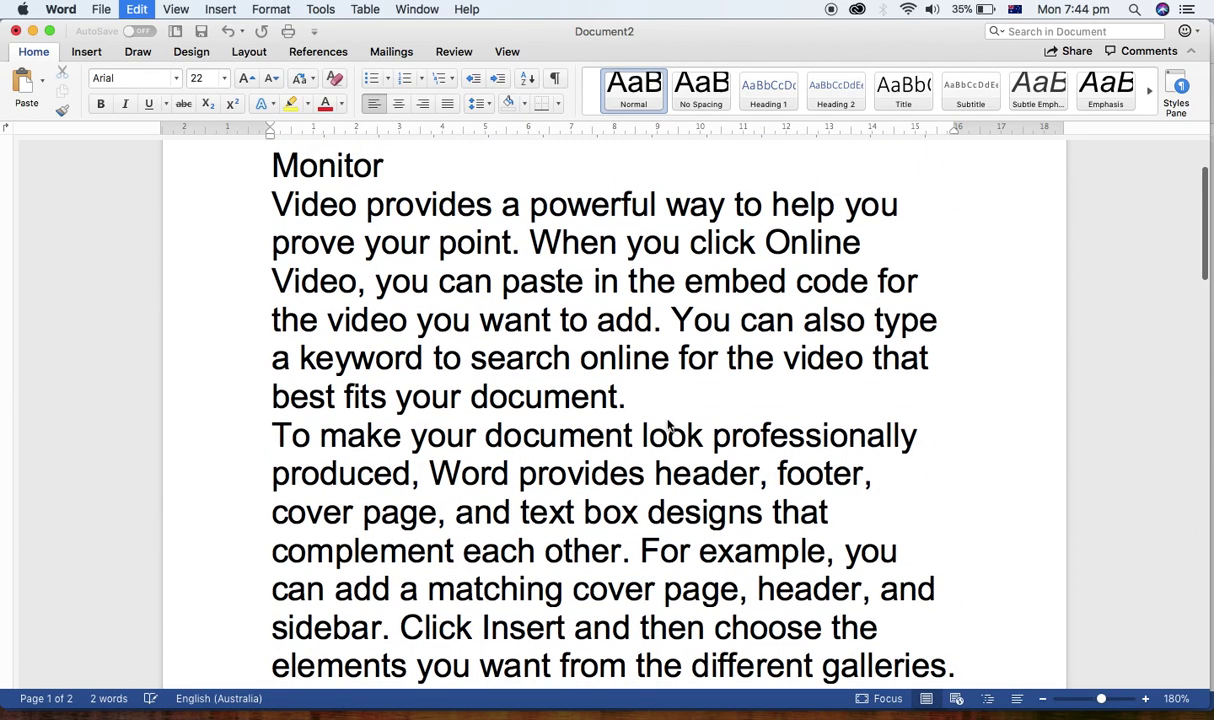
key("super+j")
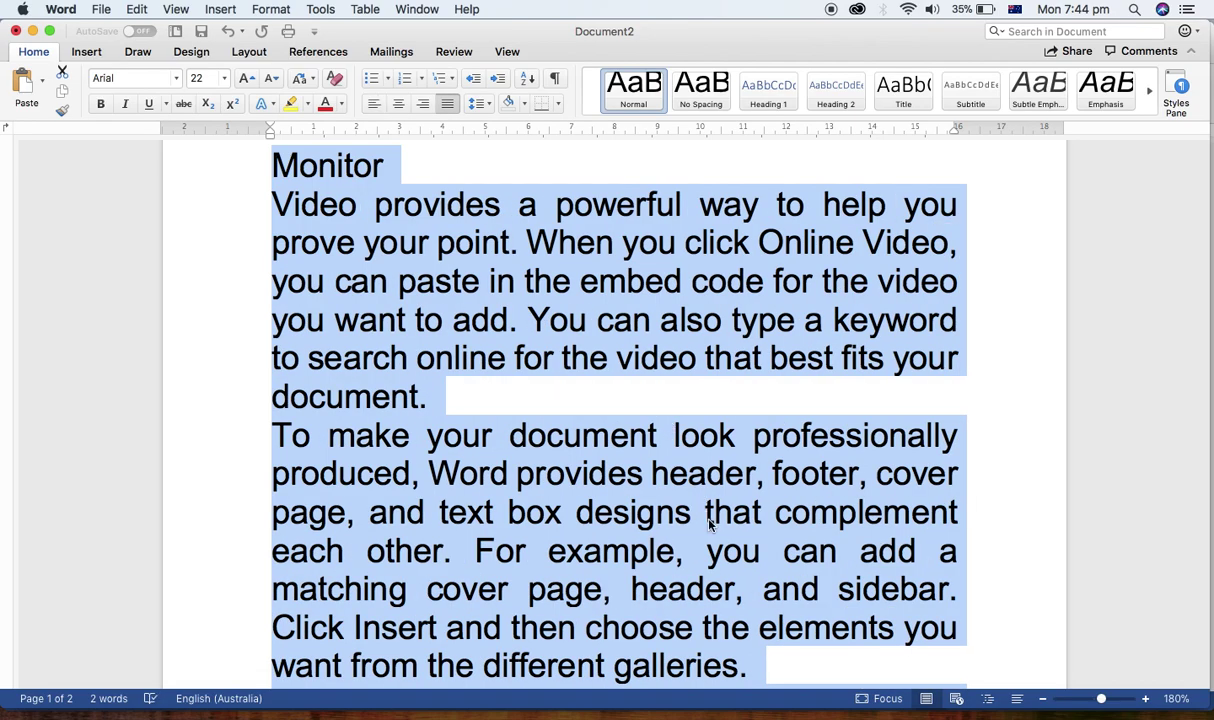
left_click(706, 512)
key("super+a")
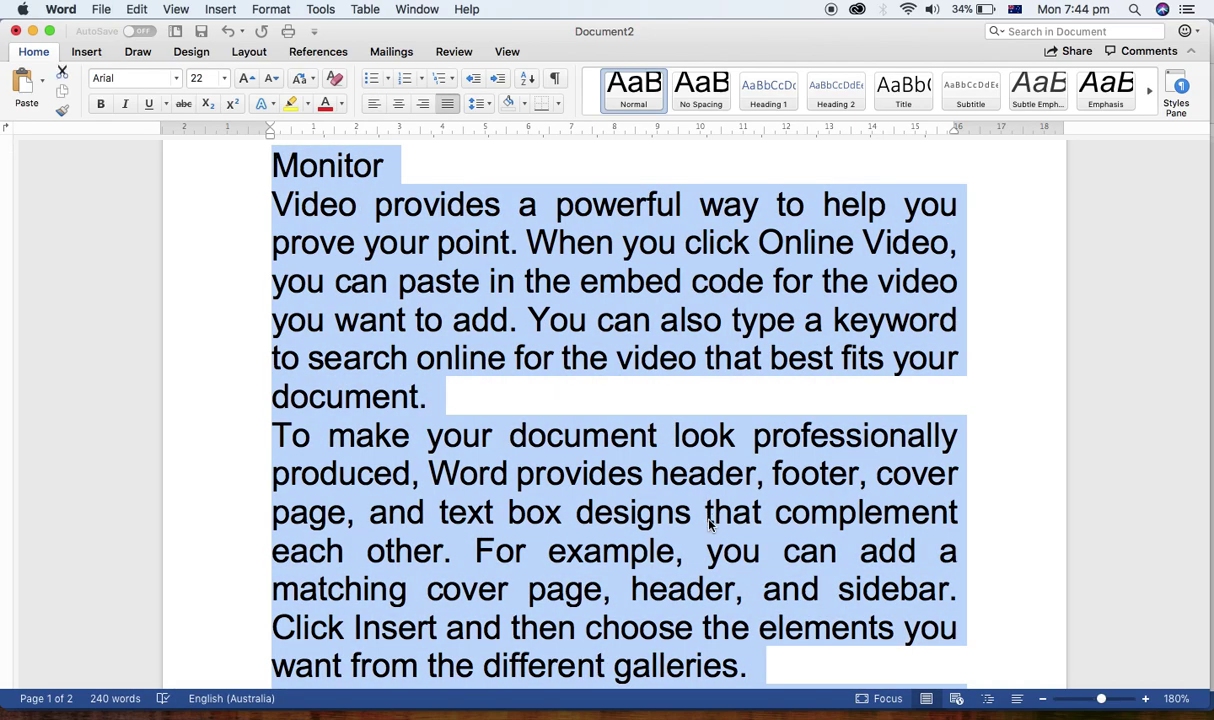
key("super+shift+comma")
key("super+shift+comma")
key("super+shift+comma")
key("super+shift+comma")
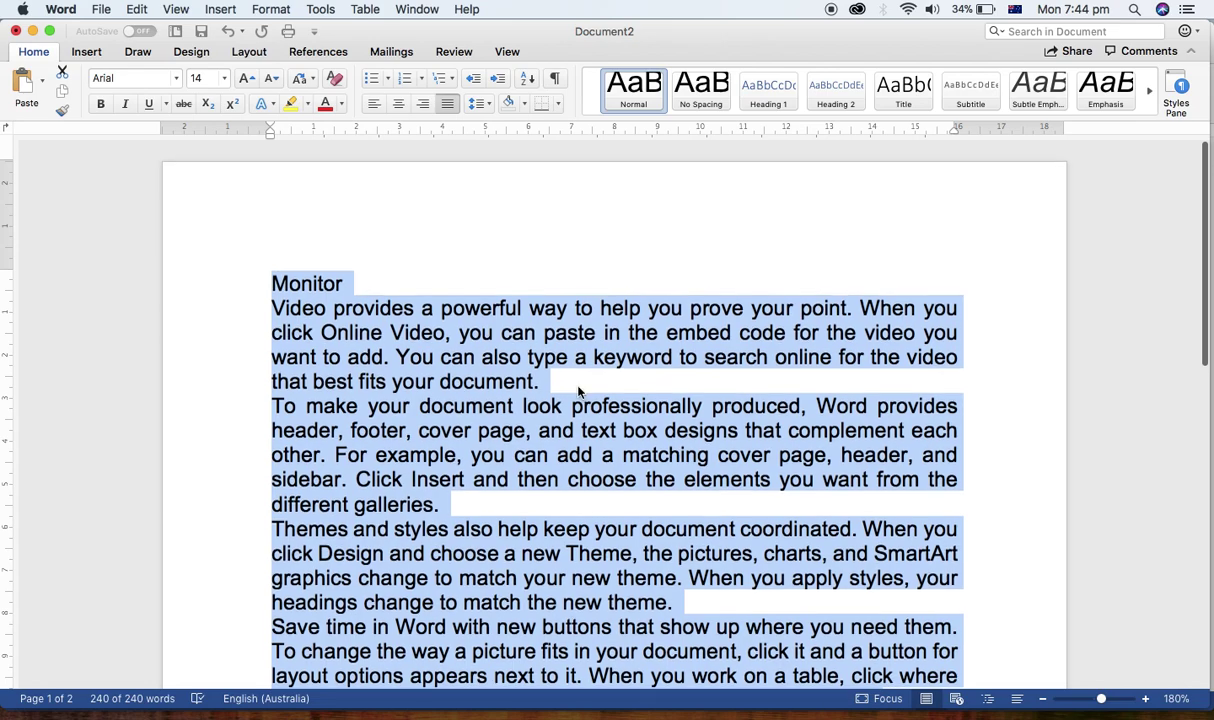
left_click(492, 306)
Make the Monitor heading bold, centred and 18 pt.
left_click(247, 264)
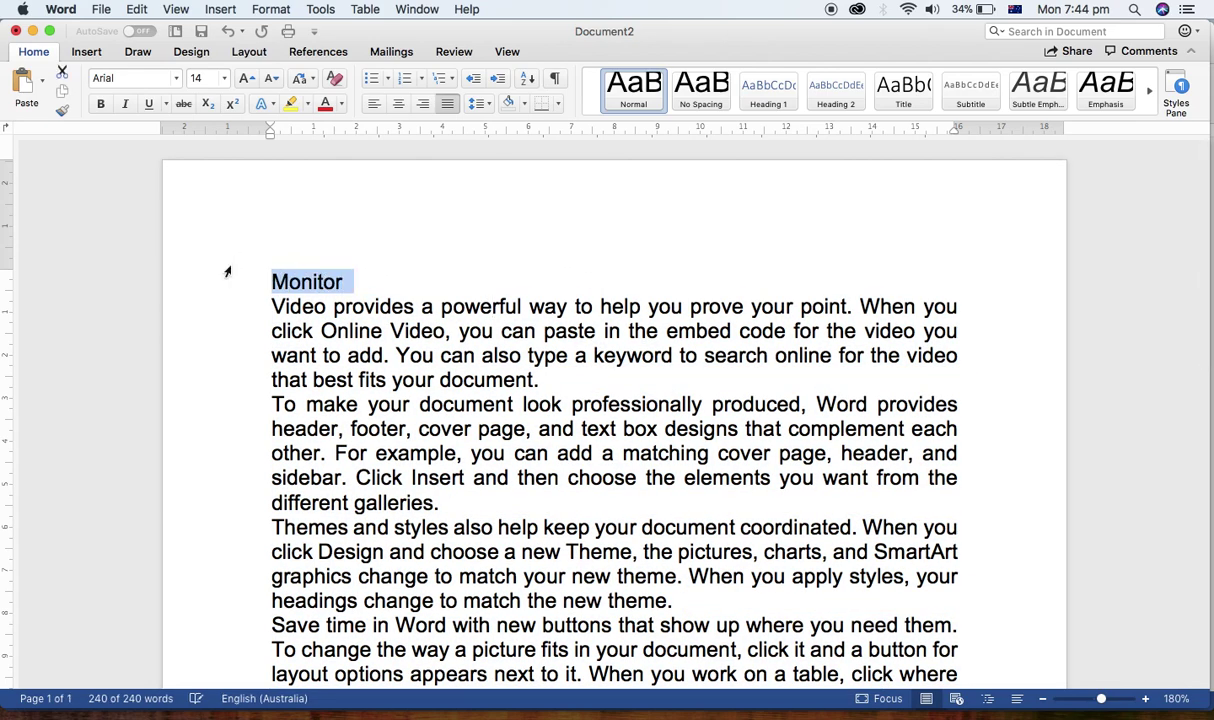
key("super+b")
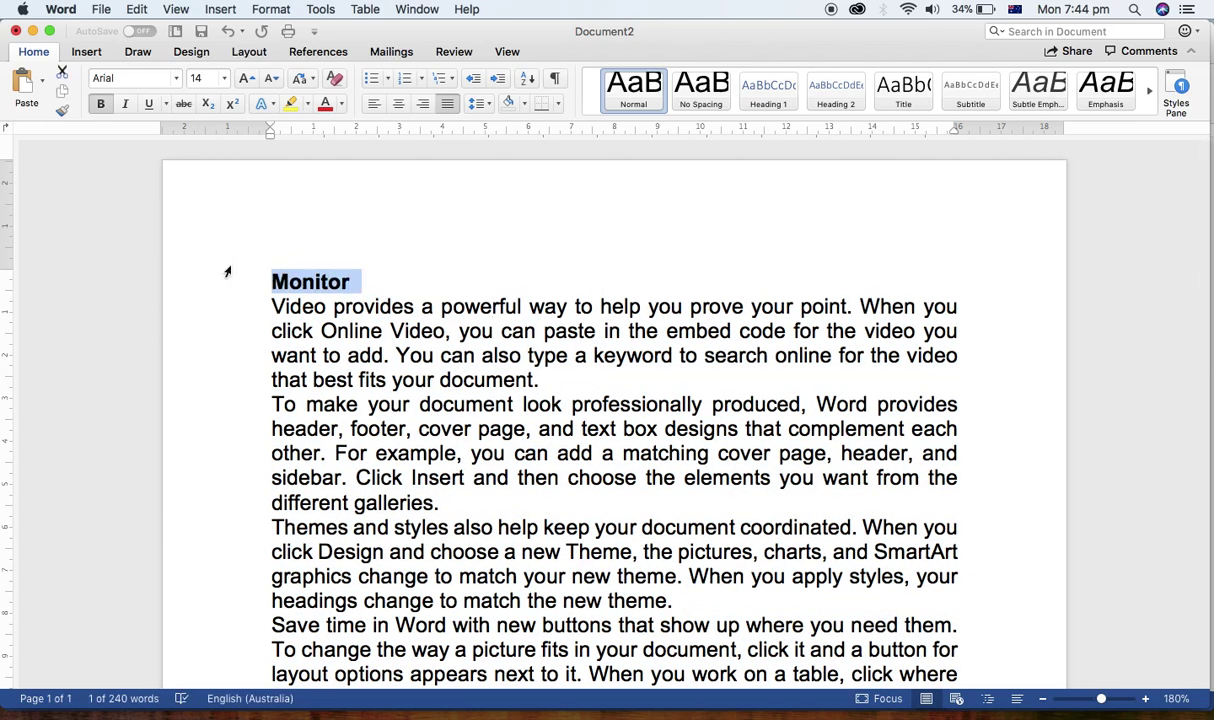
key("super+e")
key("super+shift+period")
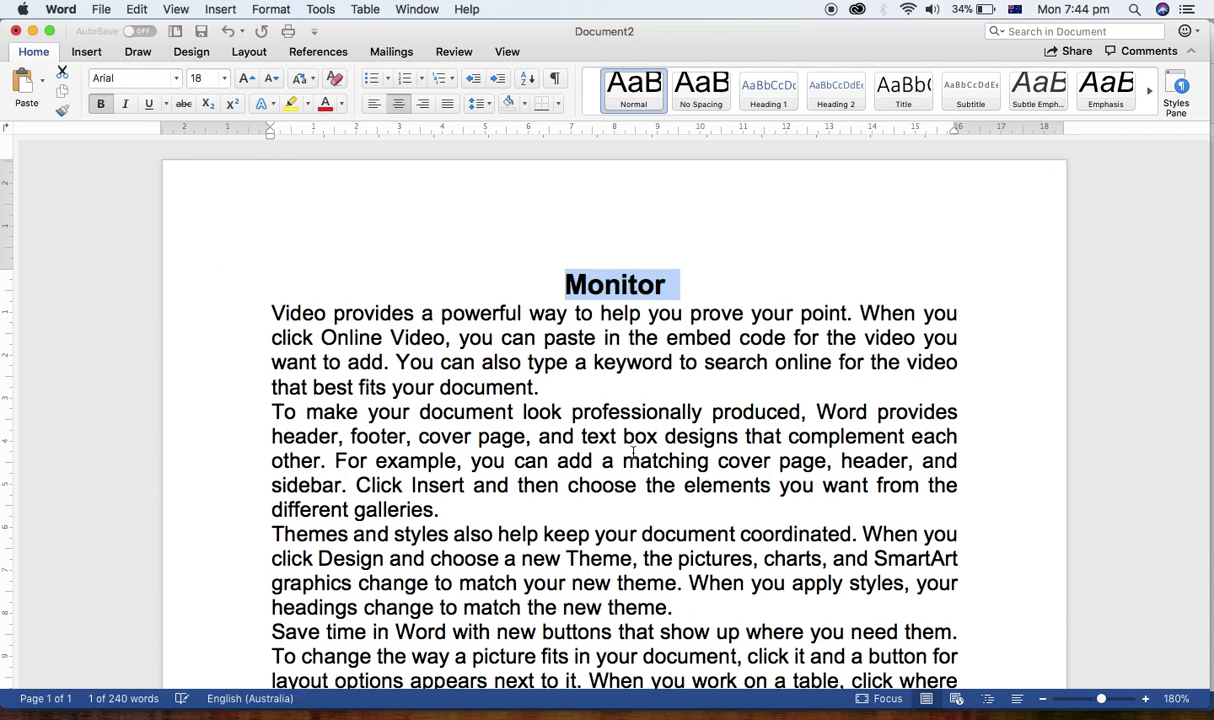
left_click(648, 457)
scroll(648, 457, "down", 3)
scroll(648, 457, "up", 2)
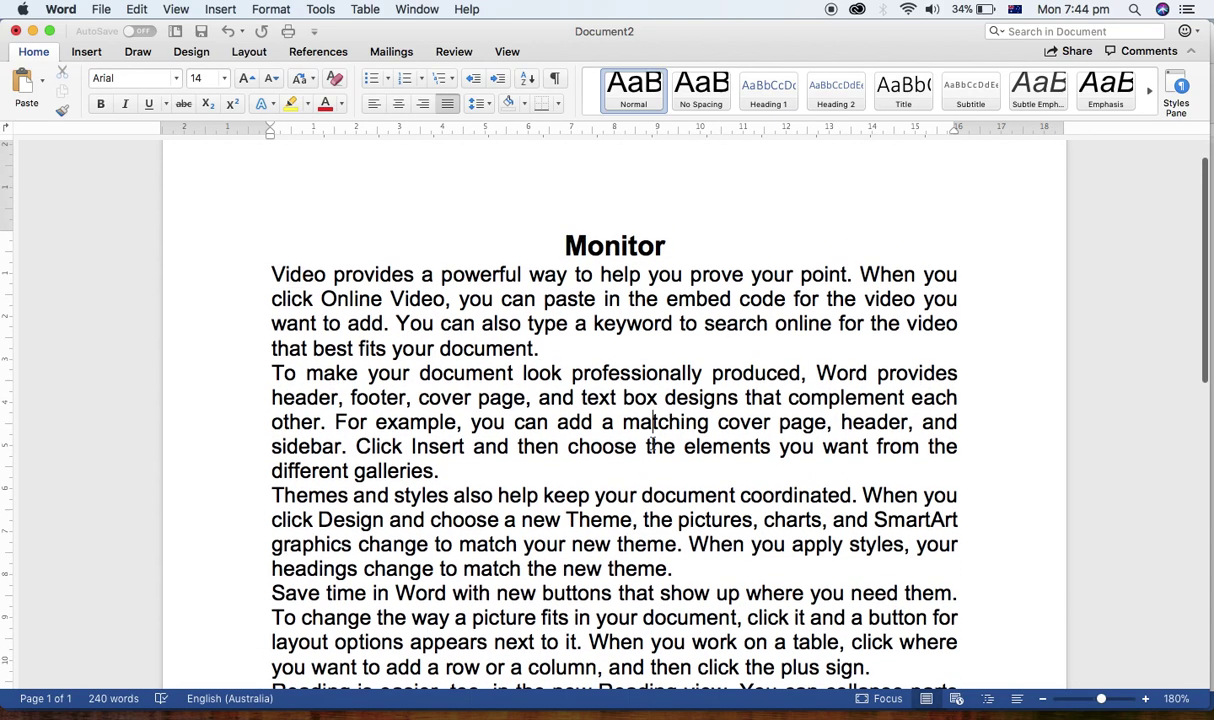
scroll(652, 437, "down", 3)
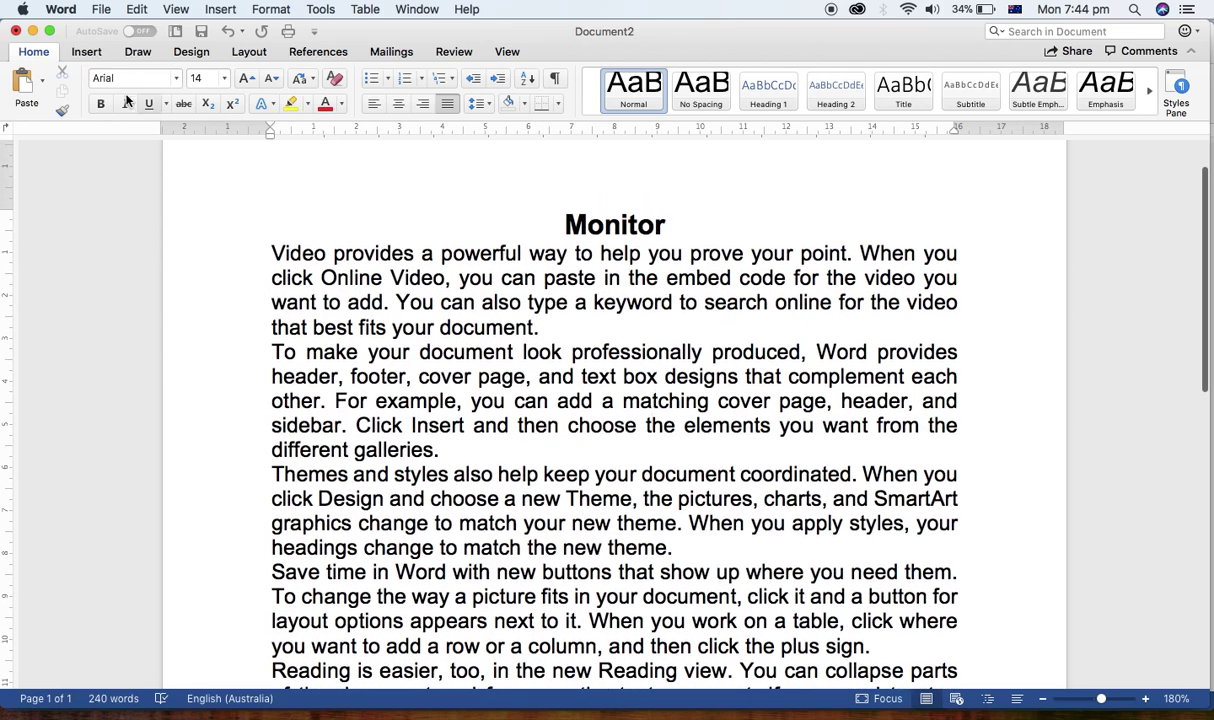
Save Document2 to the Desktop as the Word document Monitor.docx.
left_click(101, 9)
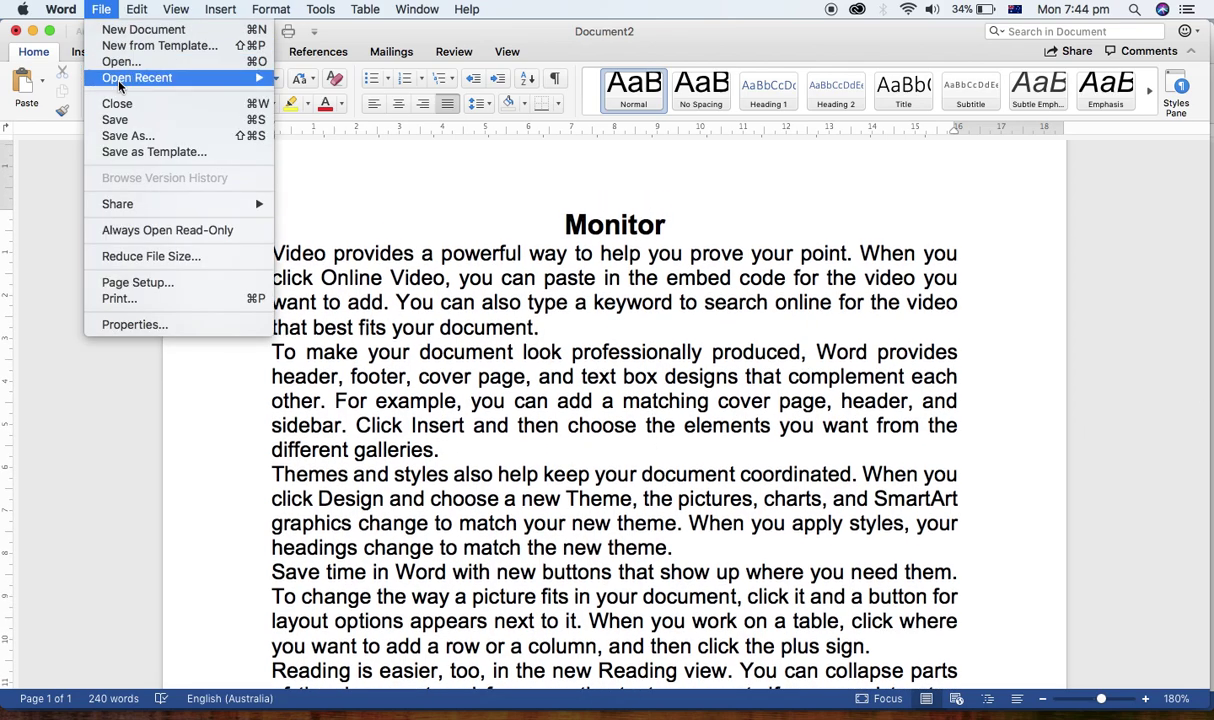
left_click(133, 141)
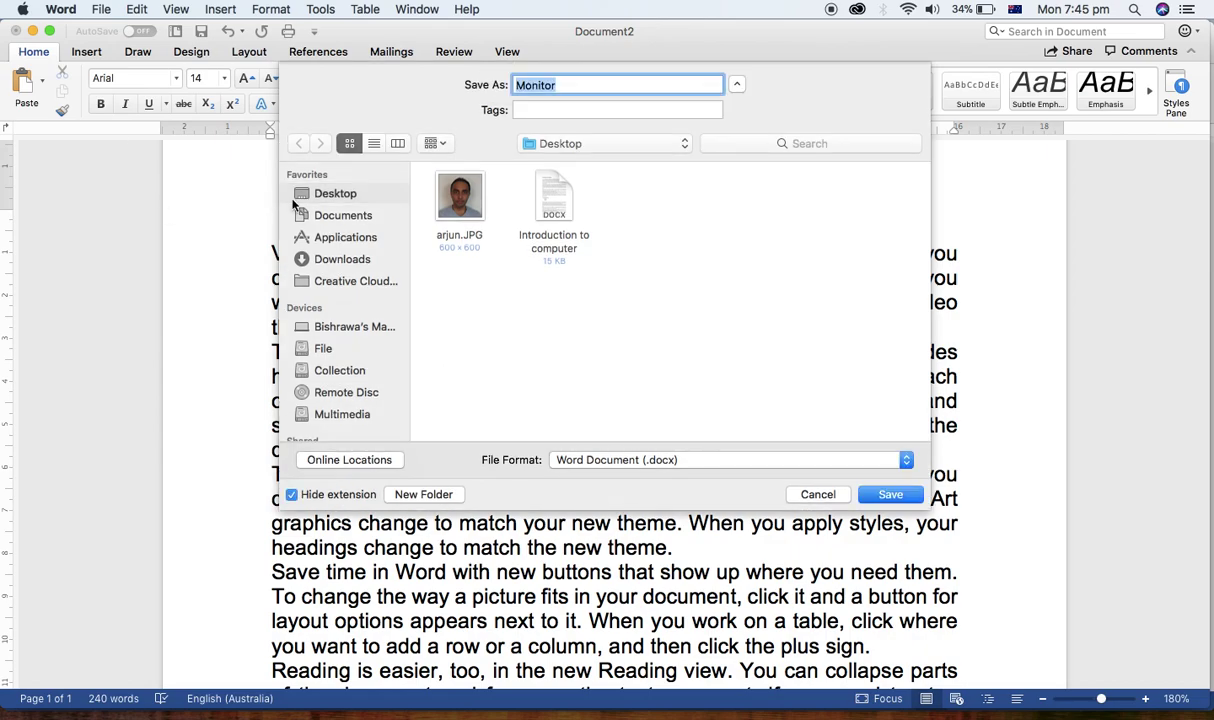
left_click(316, 194)
left_click(884, 494)
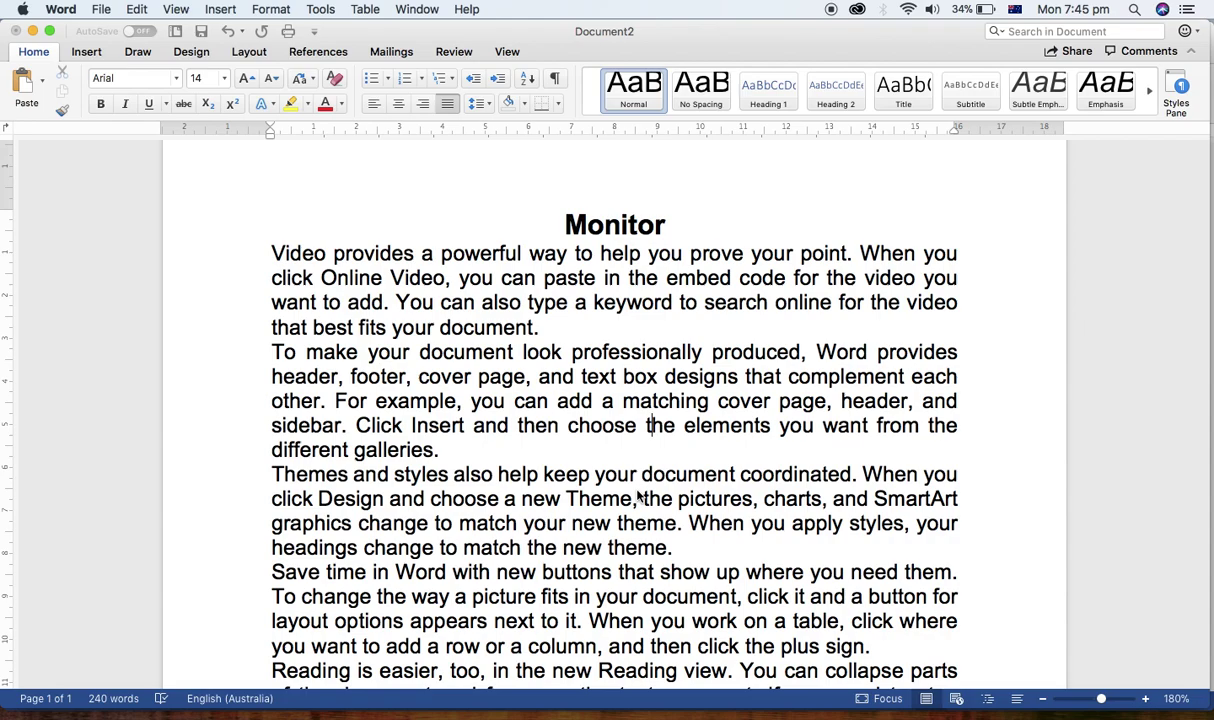
scroll(637, 490, "down", 10)
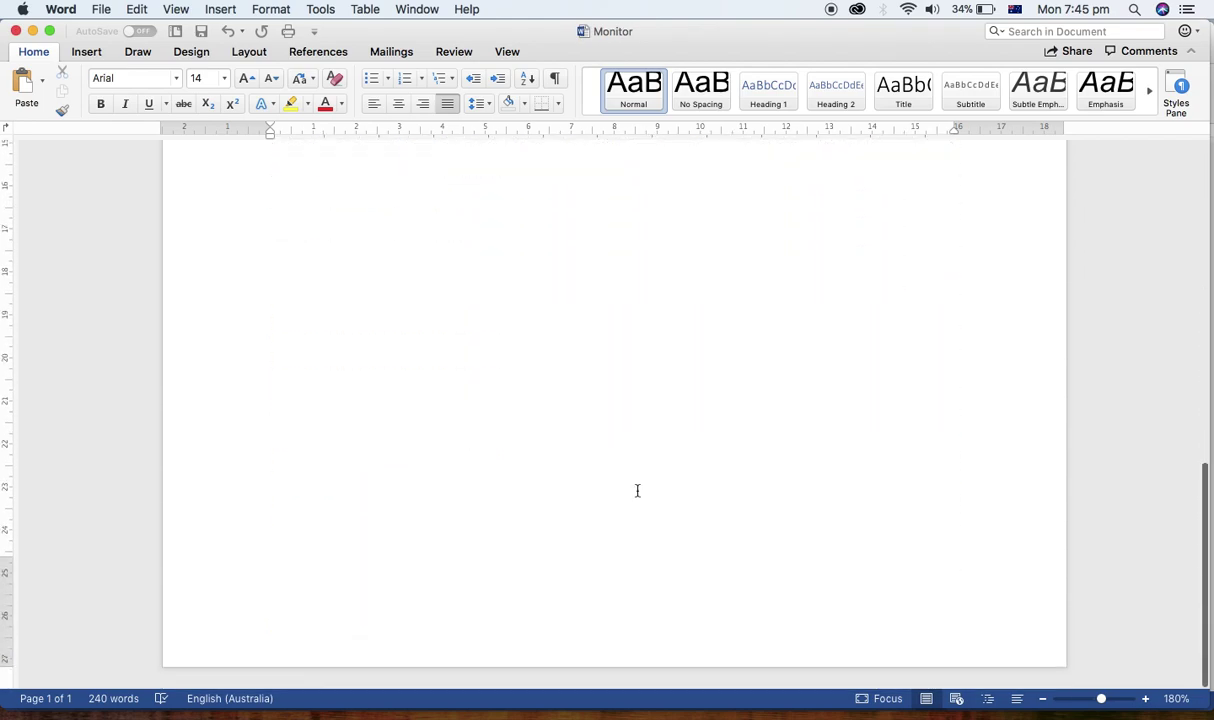
scroll(637, 490, "up", 15)
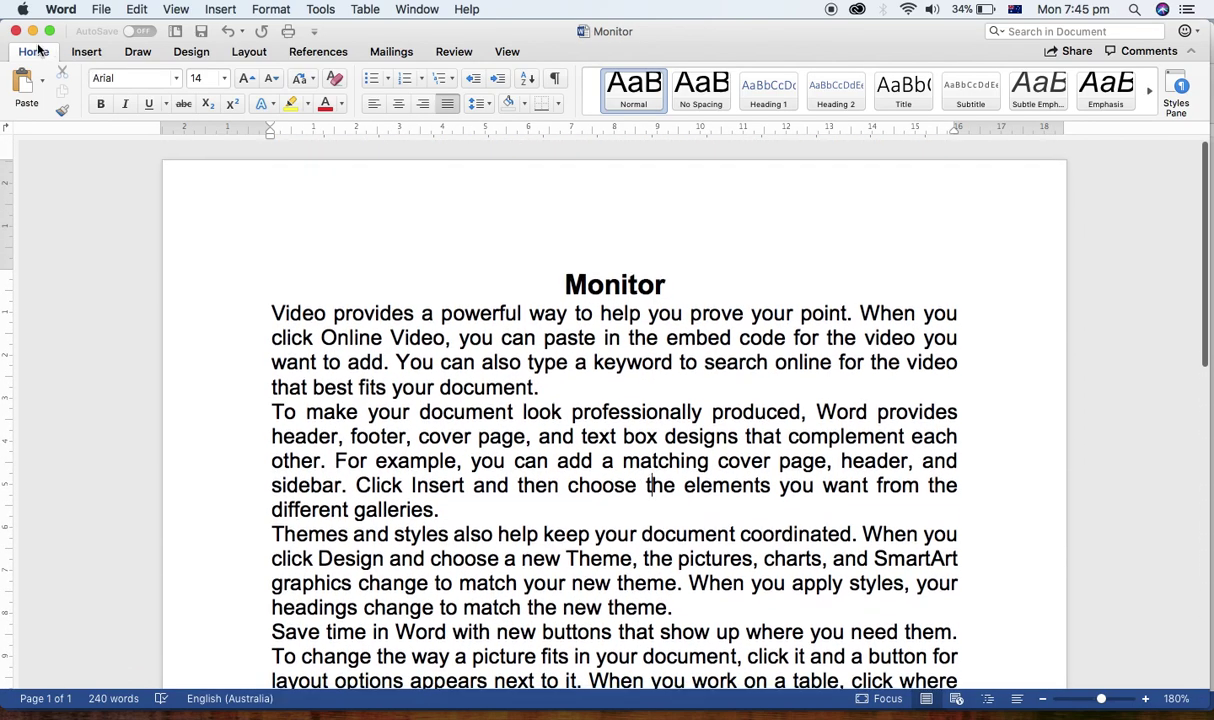
Close the Monitor window and hyperlink the Monitor list item to Monitor.docx on the Desktop.
left_click(16, 32)
left_click(585, 389)
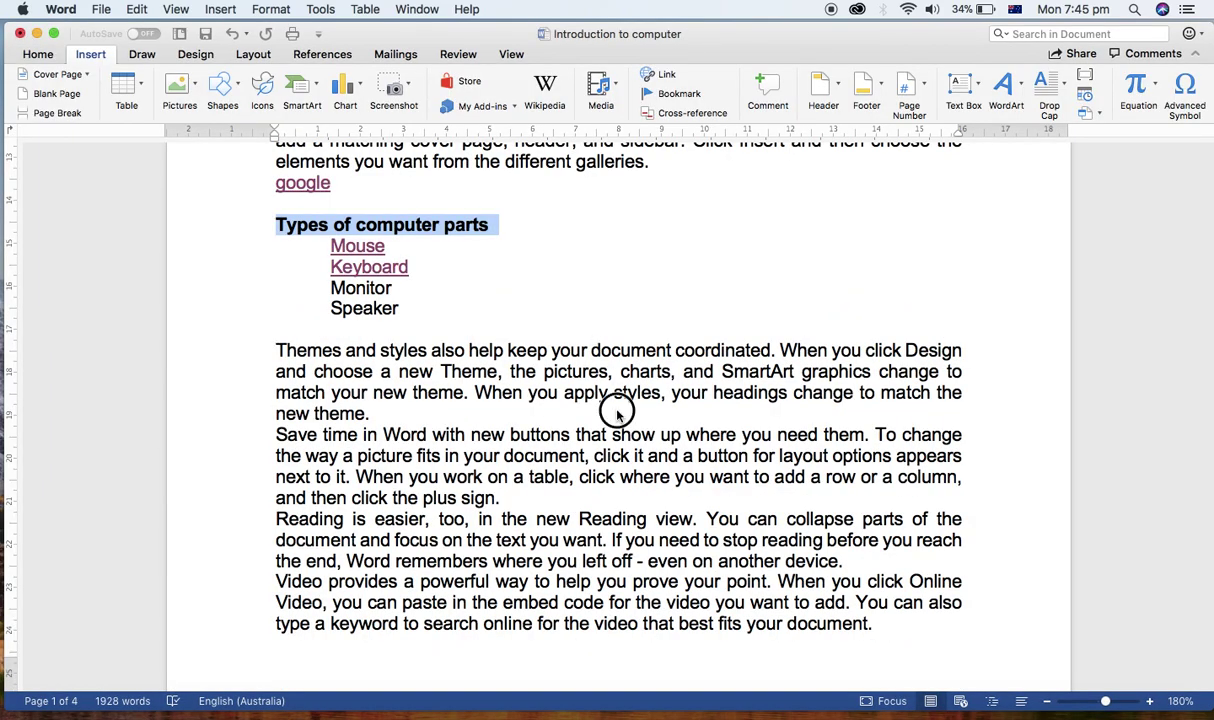
left_click_drag(398, 288, 331, 289)
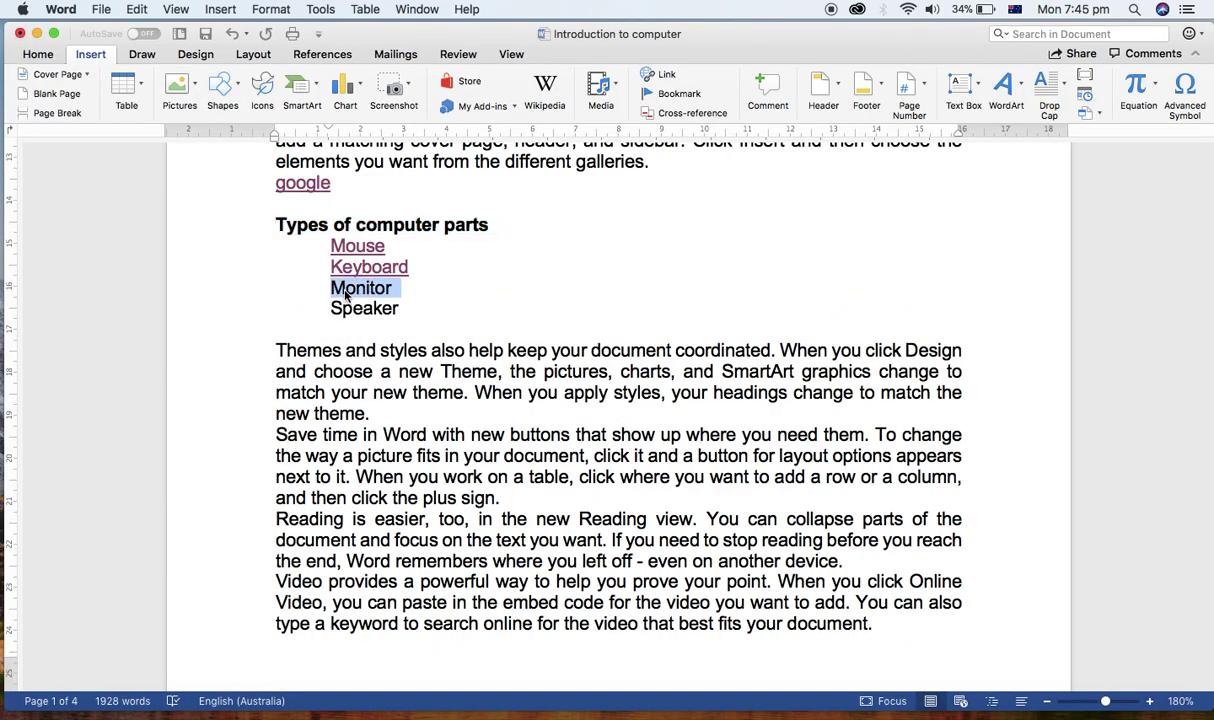
left_click(666, 78)
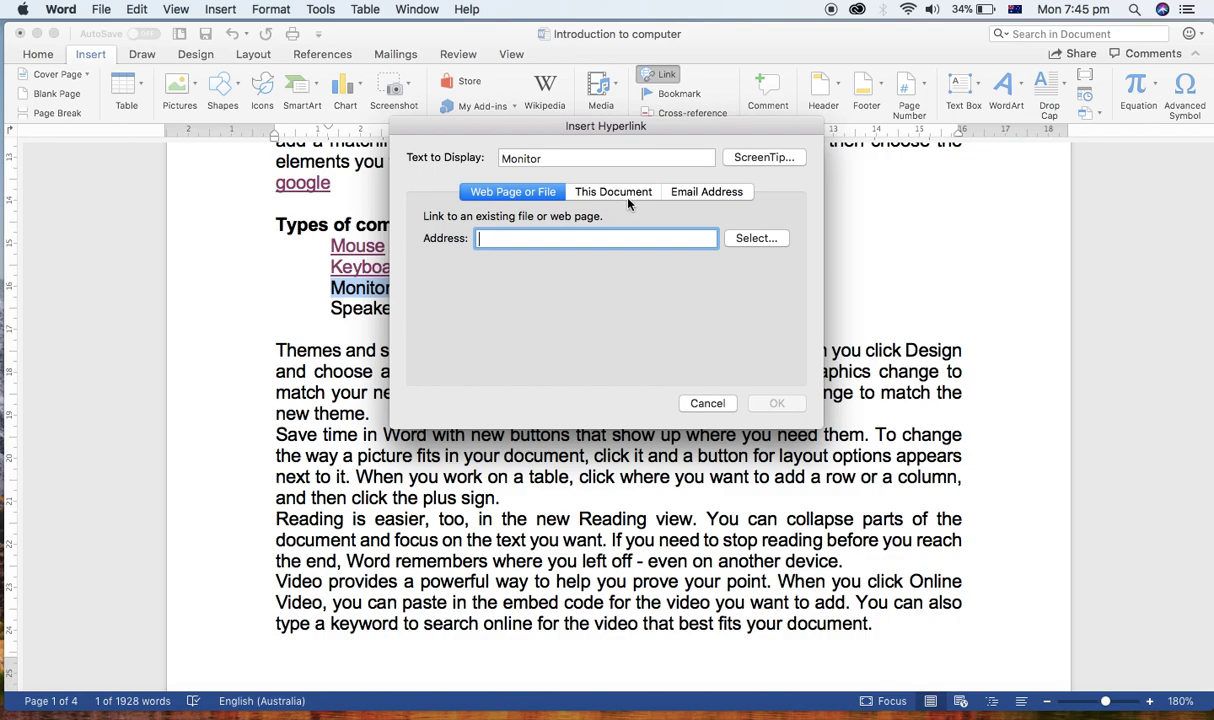
left_click(782, 242)
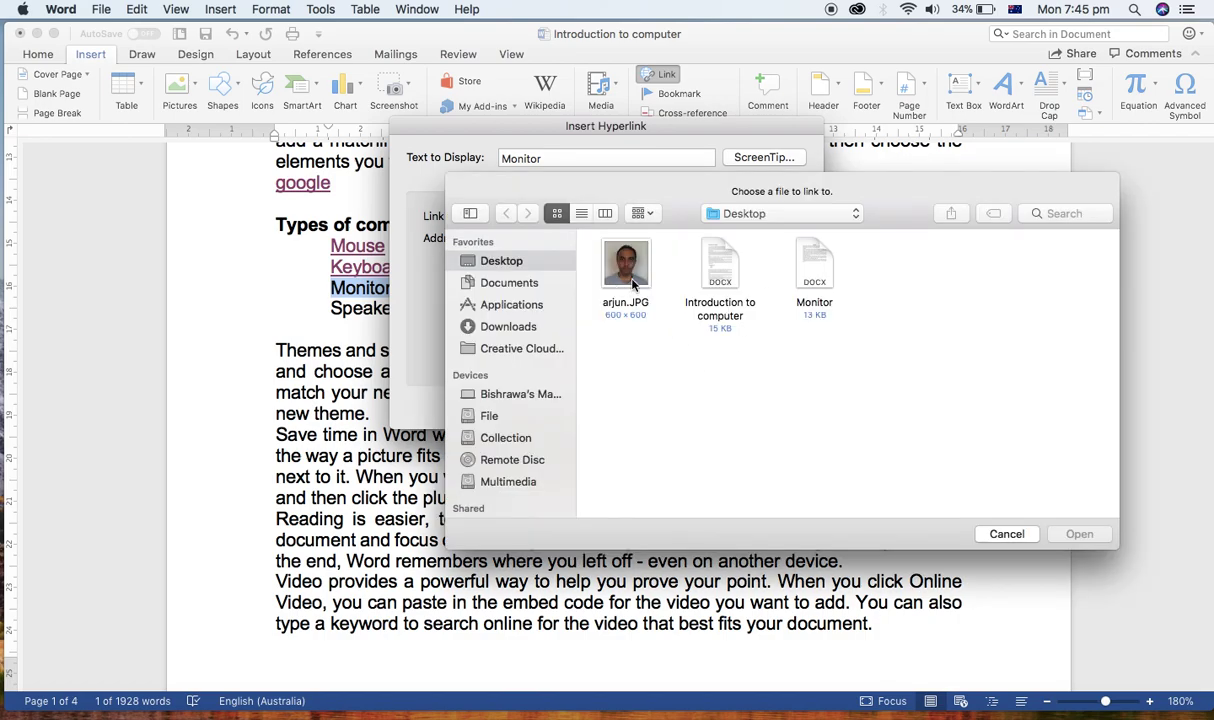
left_click(815, 258)
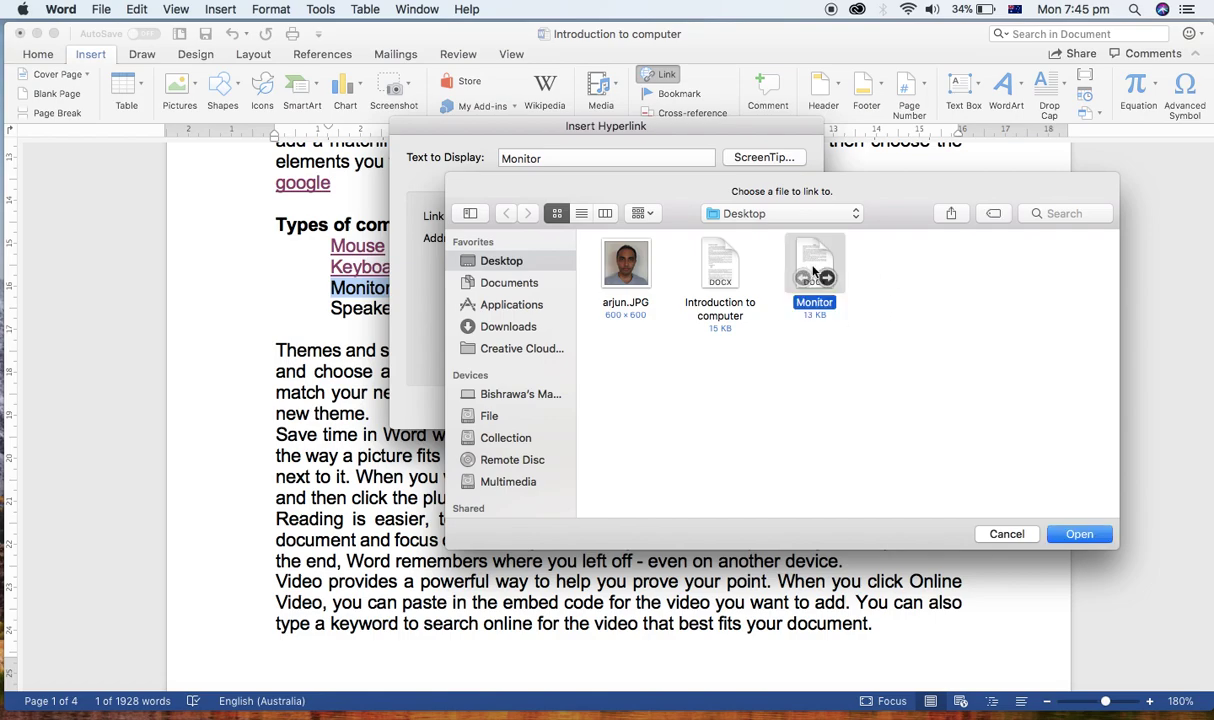
left_click(1079, 536)
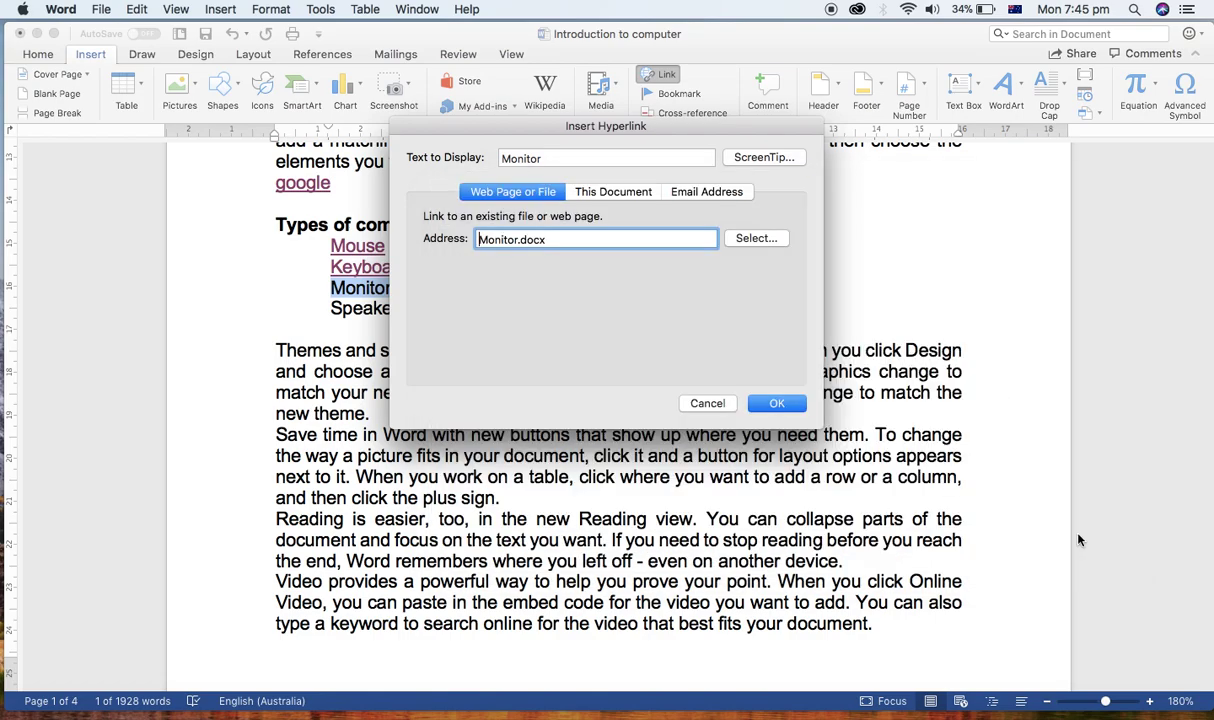
left_click(777, 403)
left_click(543, 497)
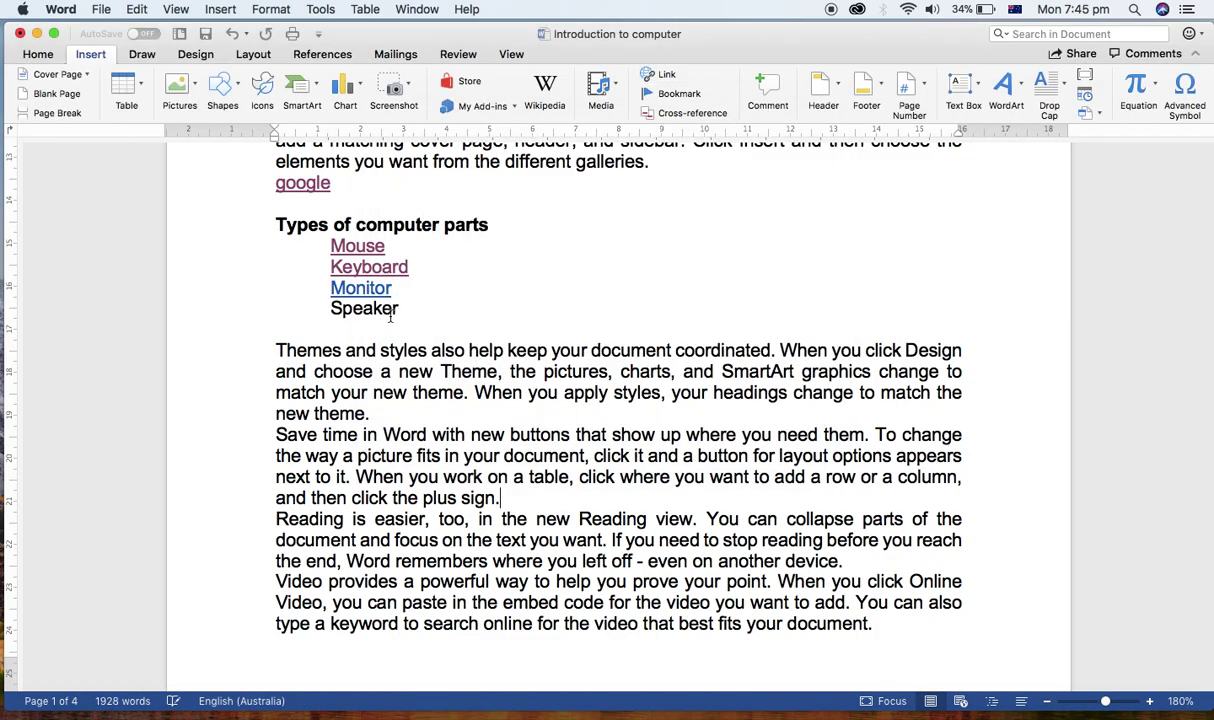
mouse_move(371, 290)
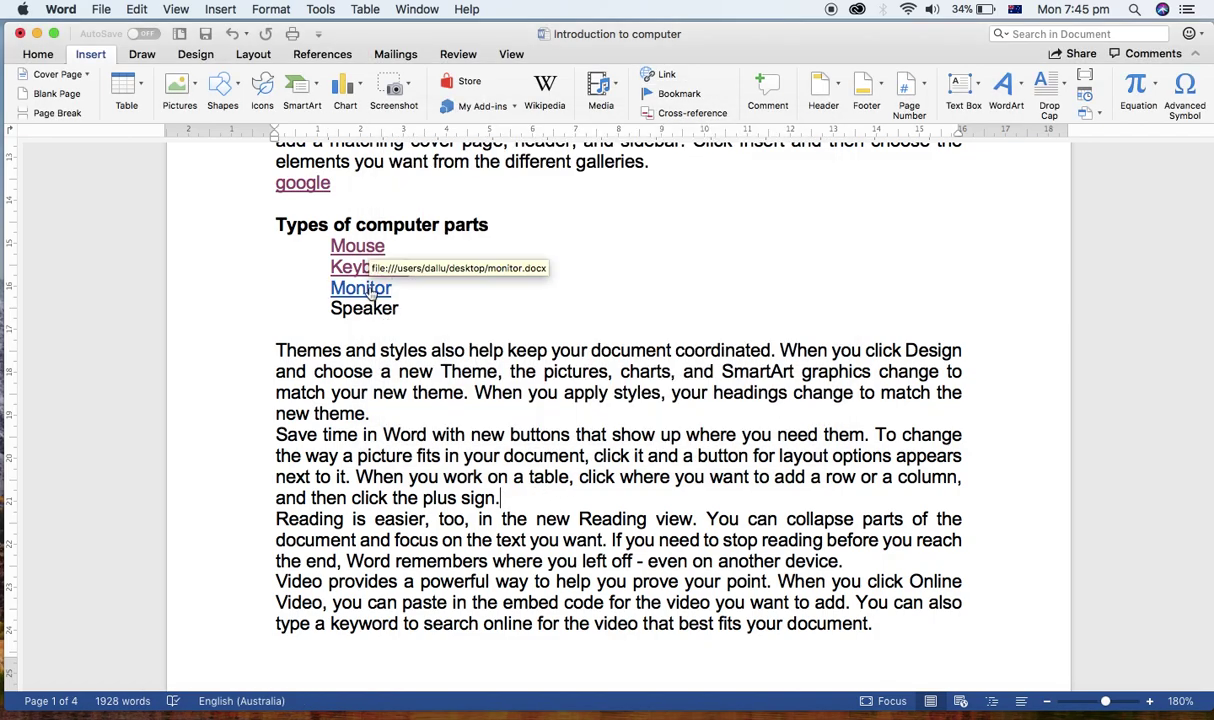
left_click(368, 289)
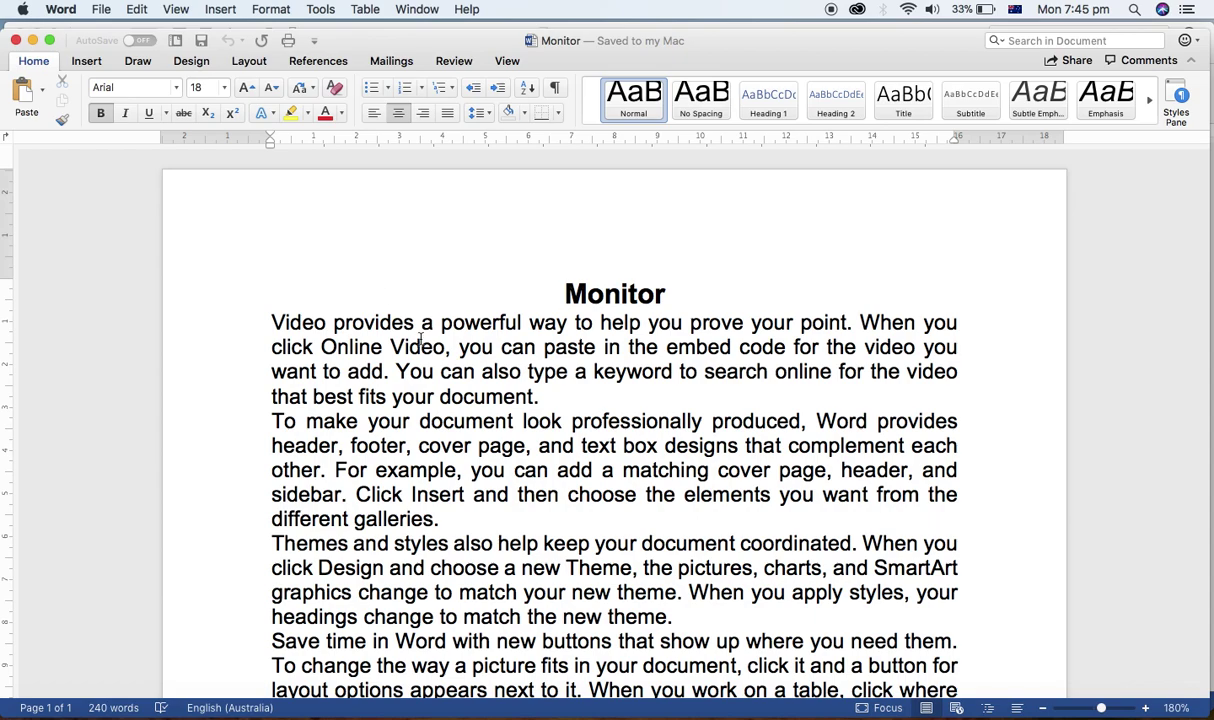
scroll(420, 339, "down", 15)
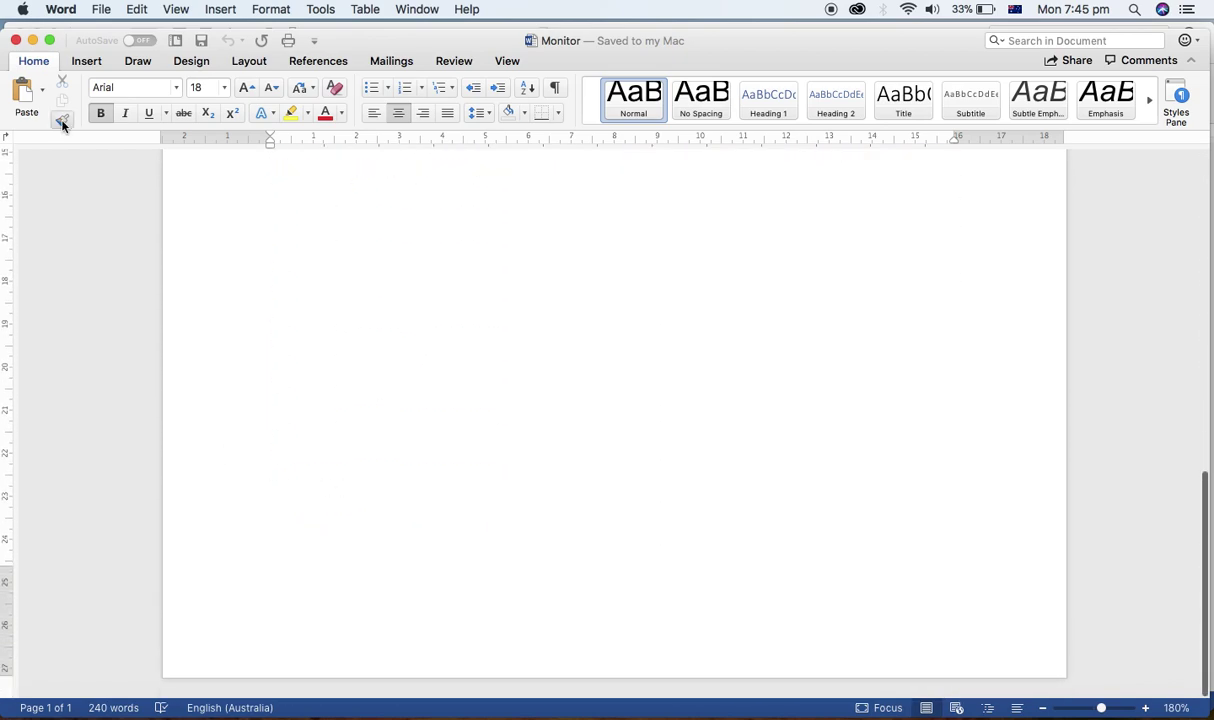
left_click(15, 40)
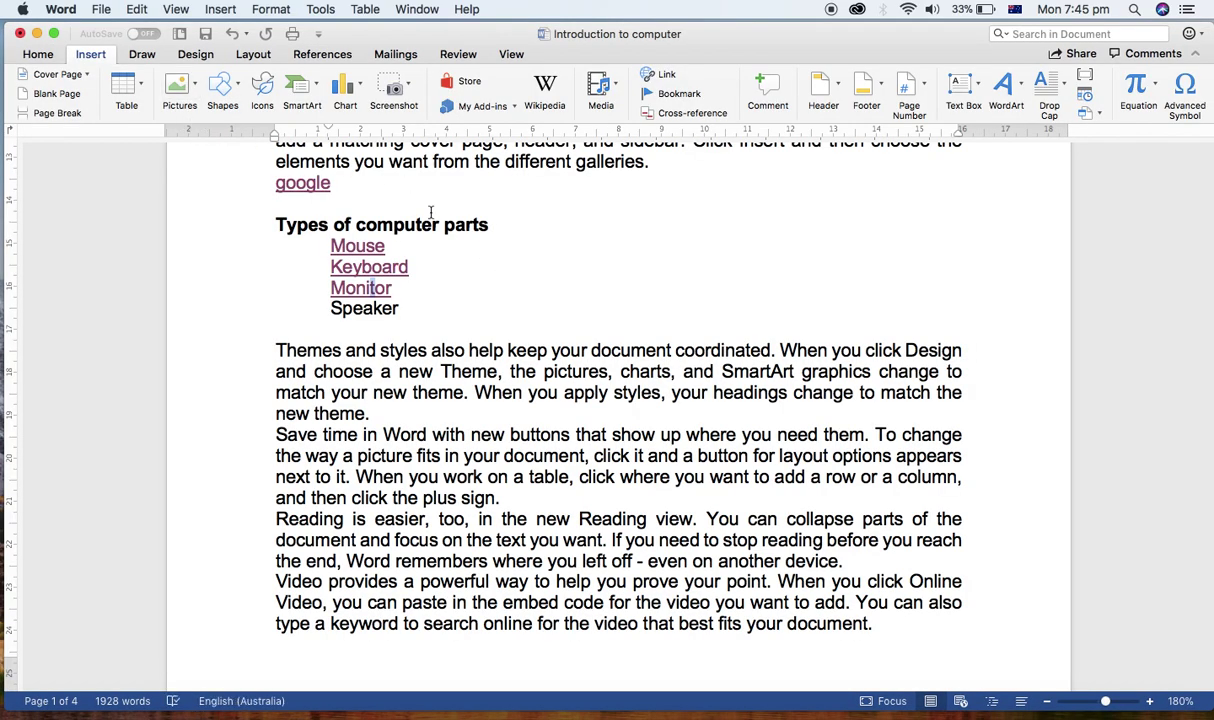